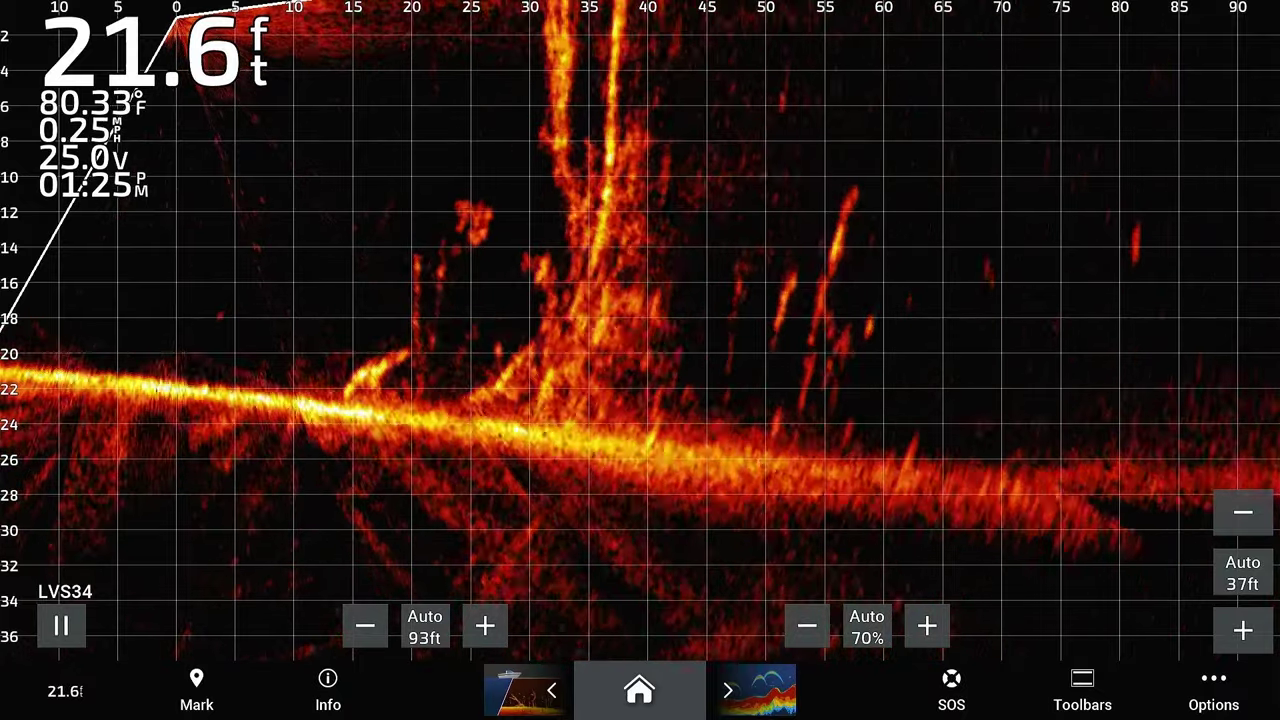
Restore all LiveScope sonar settings to factory defaults and acknowledge the transducer orientation messages
{"action": "left_click", "coordinate": [1213, 690]}
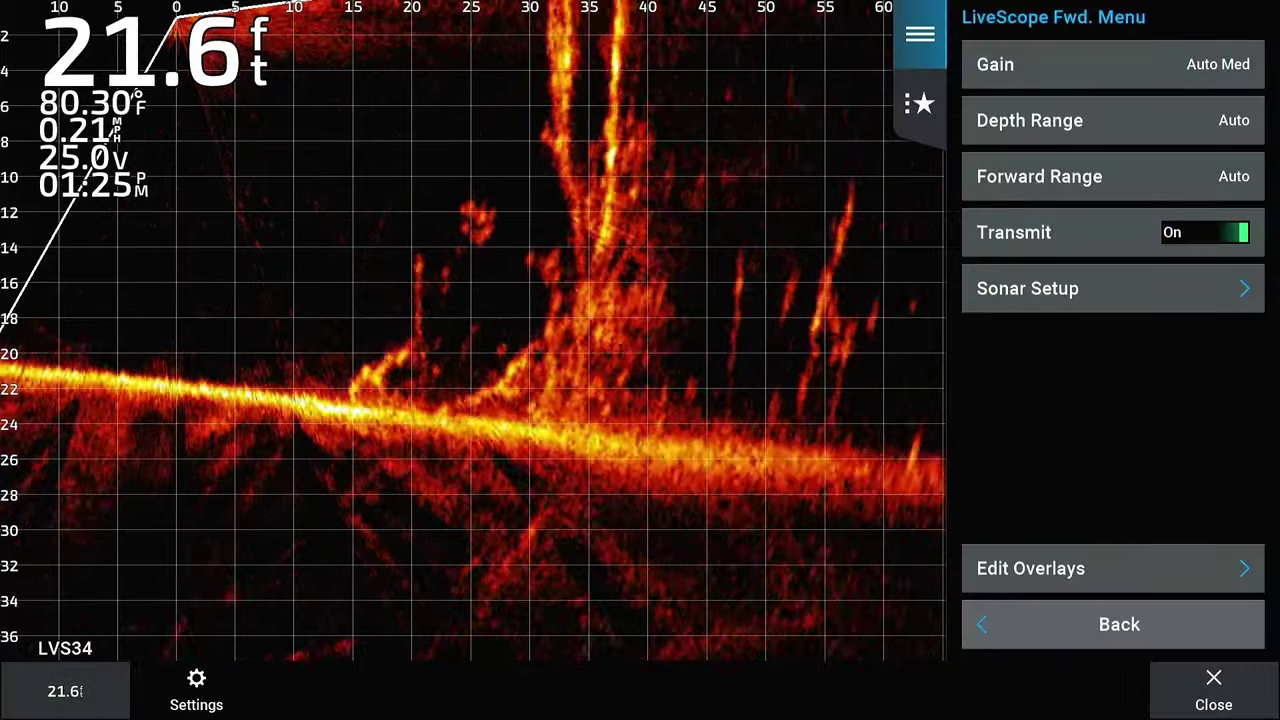
{"action": "left_click", "coordinate": [1027, 288]}
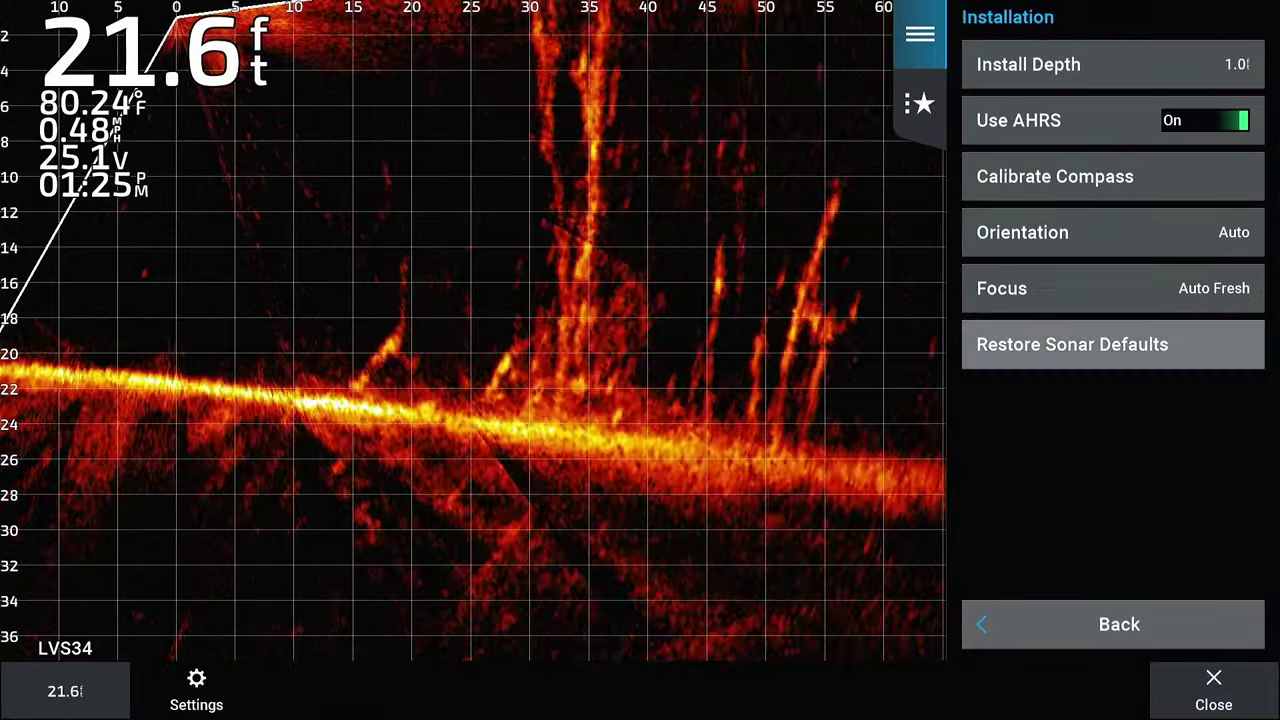
{"action": "left_click", "coordinate": [1072, 344]}
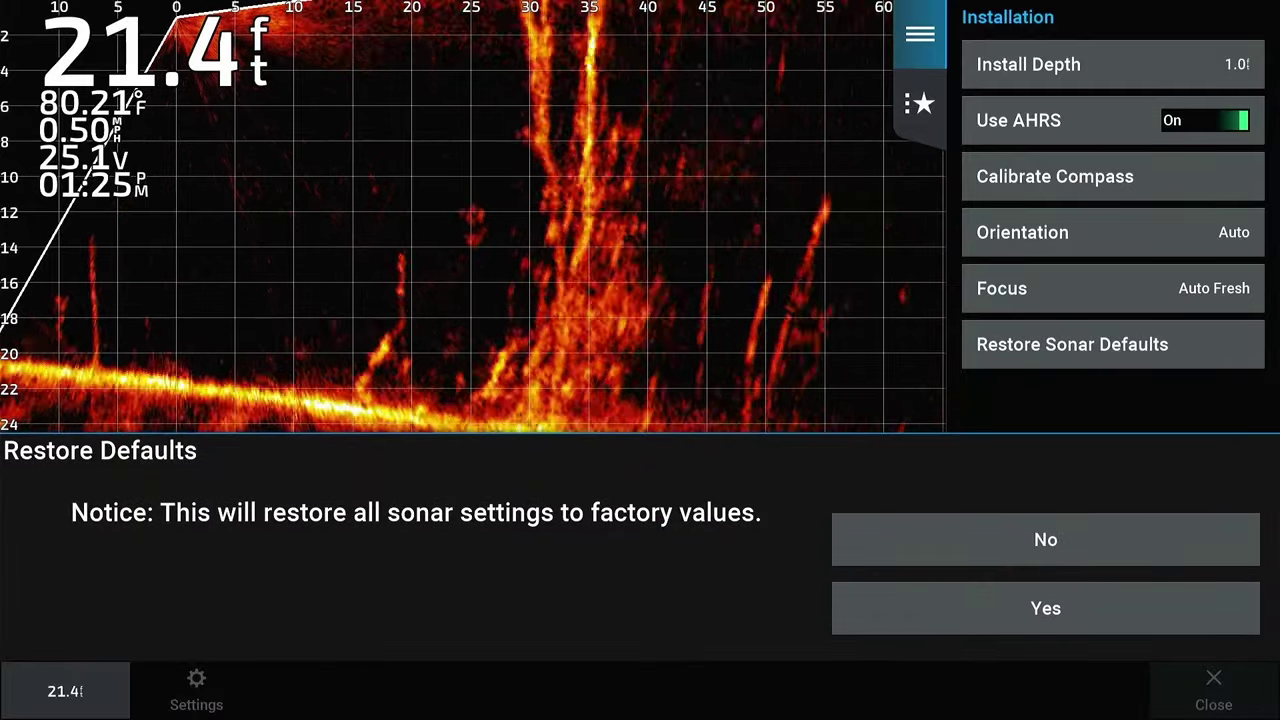
{"action": "left_click", "coordinate": [1045, 608]}
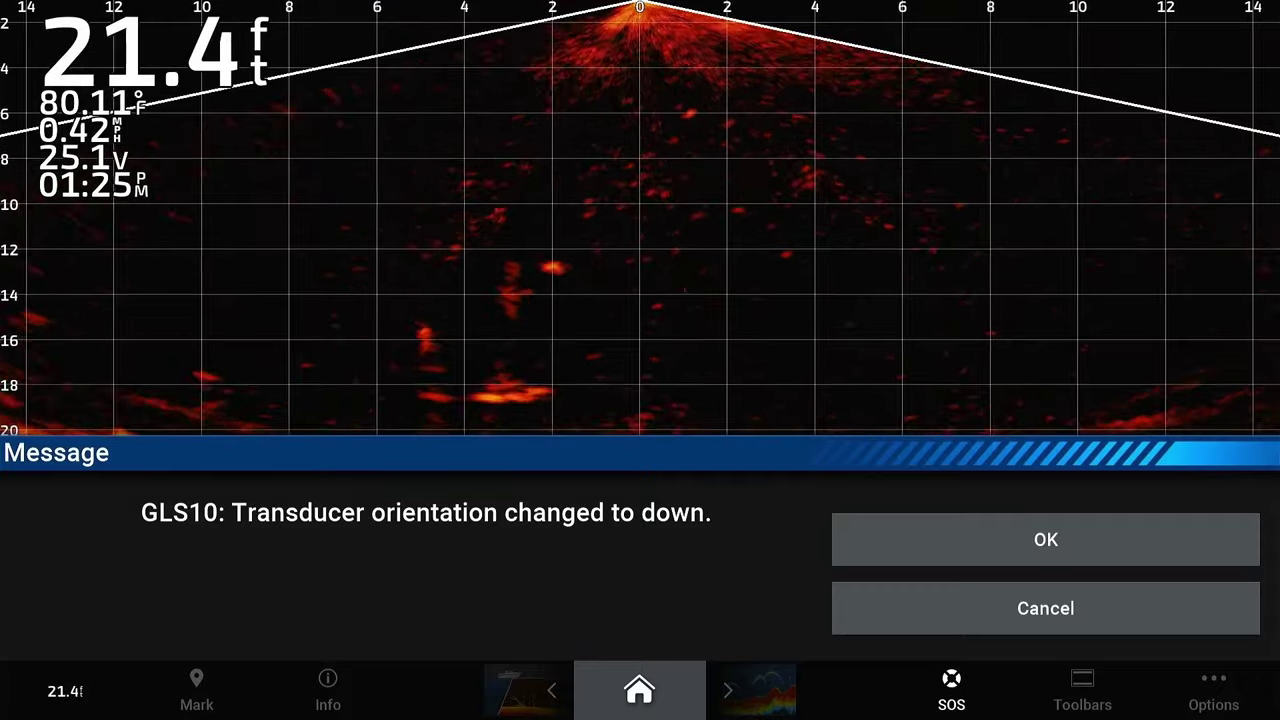
{"action": "left_click", "coordinate": [1045, 539]}
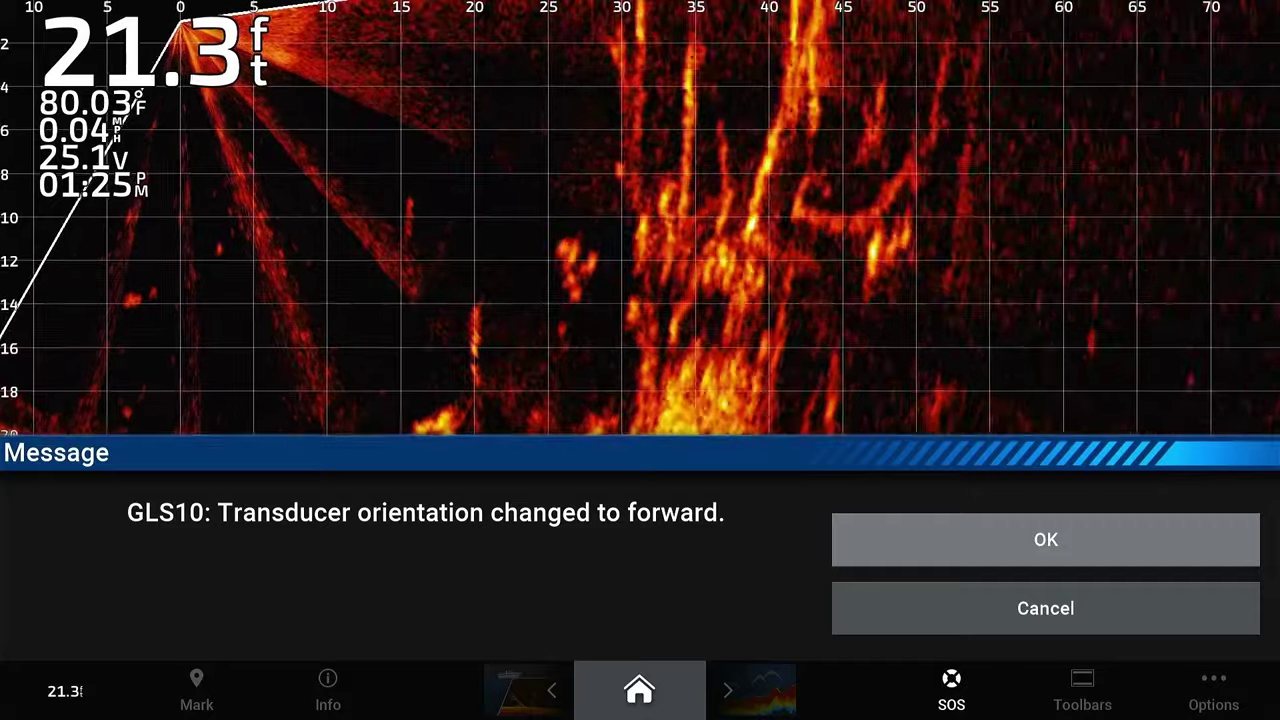
{"action": "left_click", "coordinate": [1045, 539]}
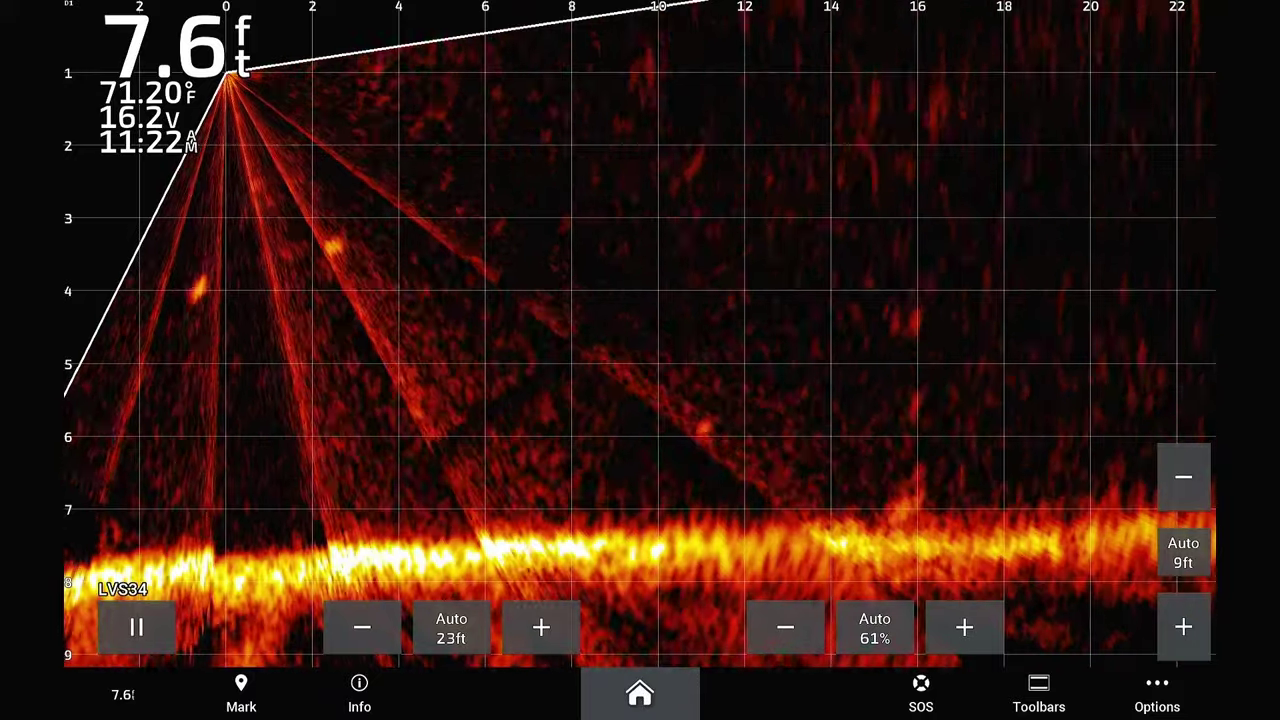
Run the compass calibration for the LiveScope transducer from its installation settings and accept the outcome
{"action": "left_click", "coordinate": [1157, 693]}
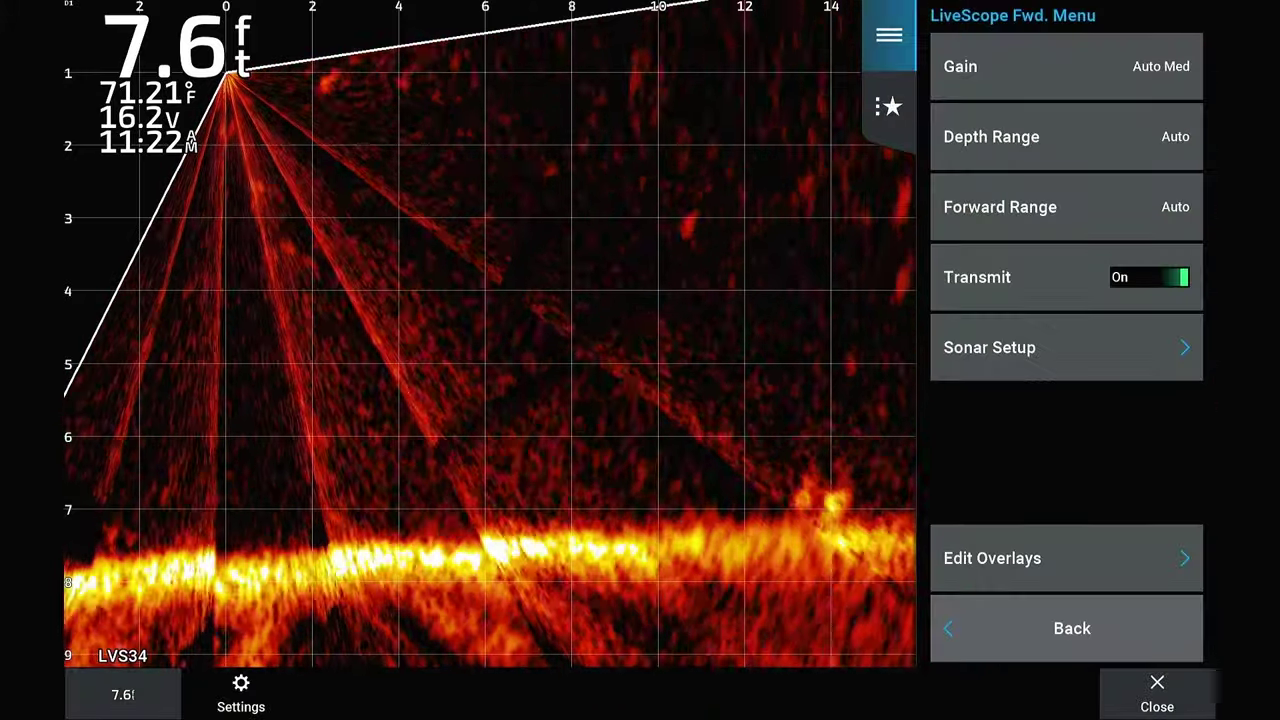
{"action": "left_click", "coordinate": [1066, 347]}
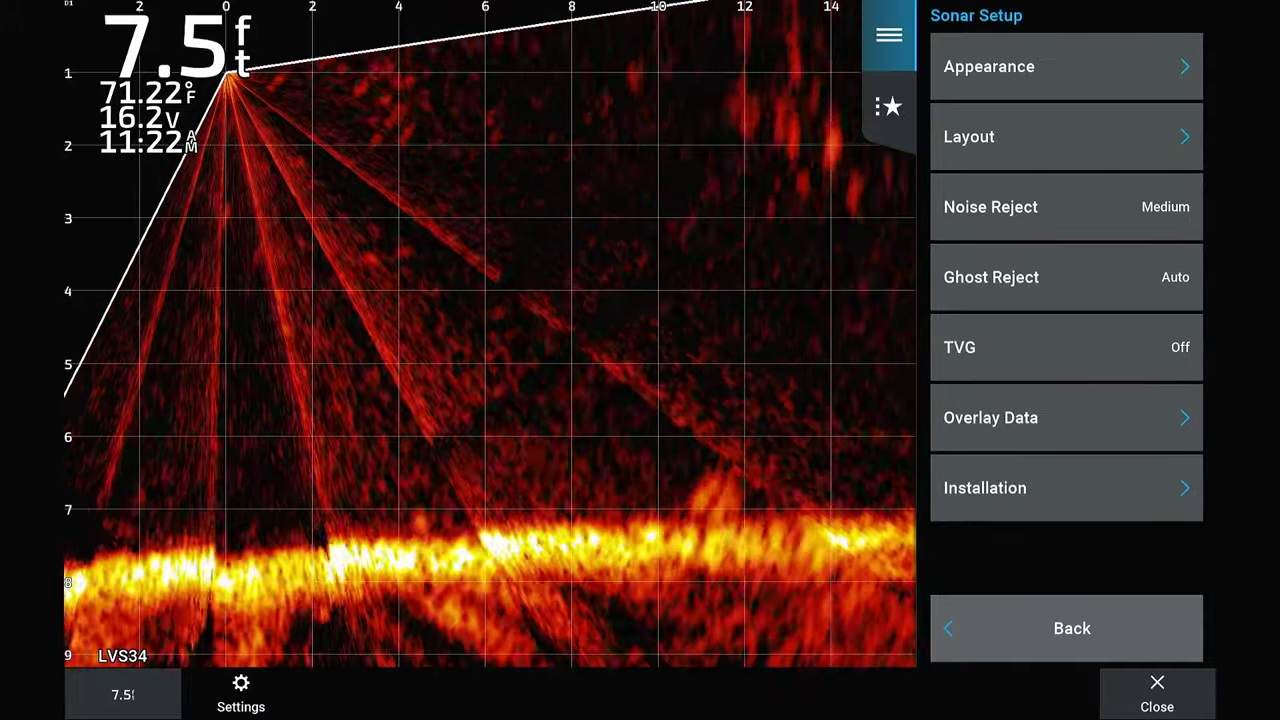
{"action": "left_click", "coordinate": [1066, 487]}
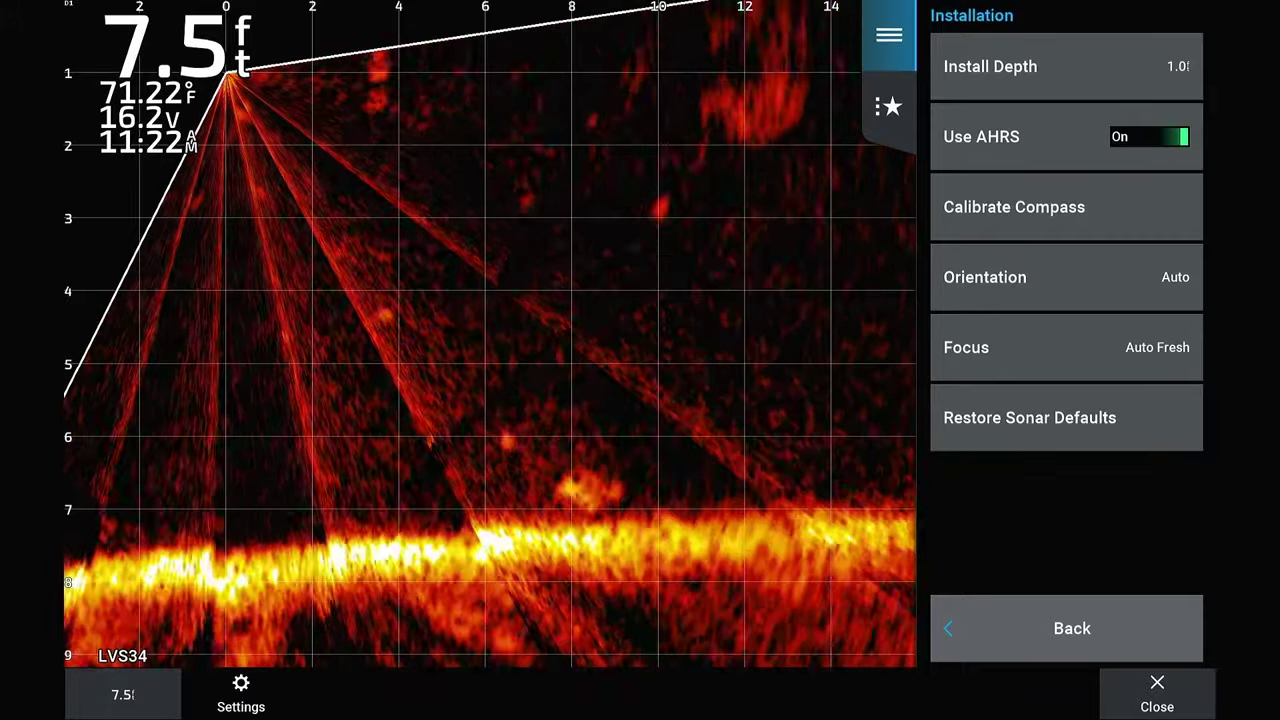
{"action": "left_click", "coordinate": [1066, 207]}
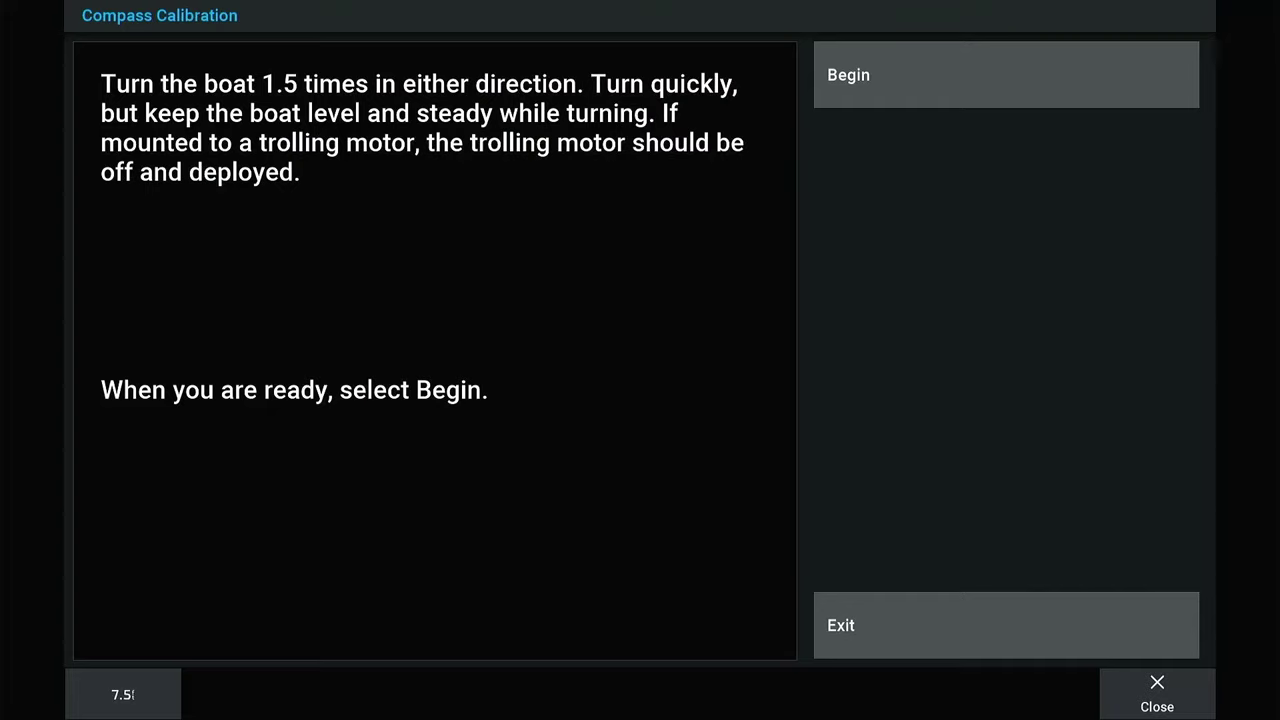
{"action": "left_click", "coordinate": [1006, 74]}
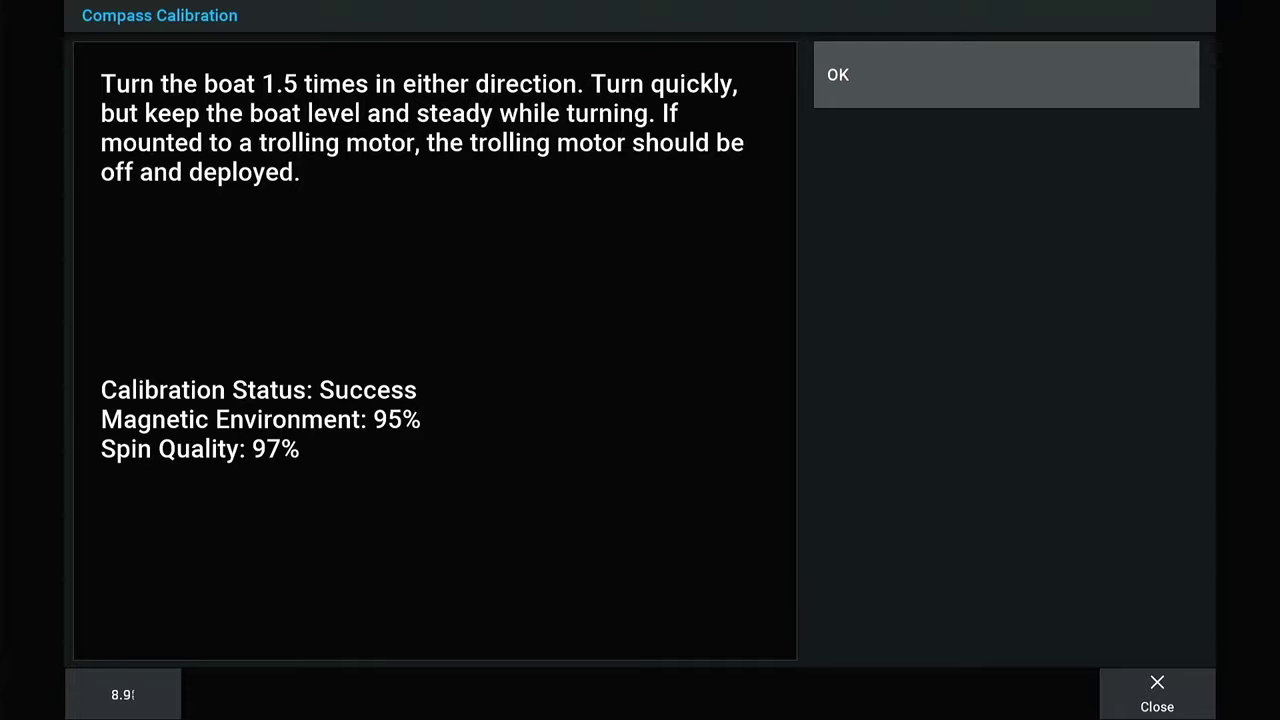
{"action": "left_click", "coordinate": [1006, 74]}
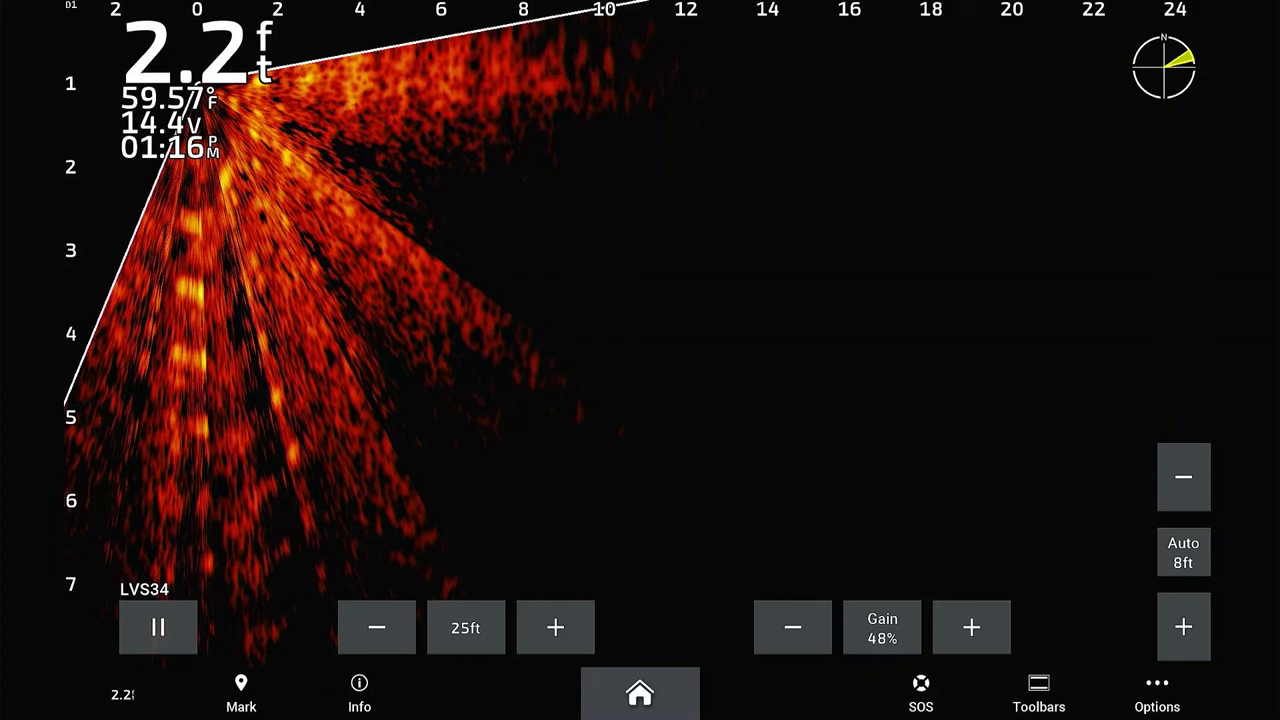
Raise the LiveScope gain to 58%
{"action": "left_click", "coordinate": [971, 627]}
{"action": "left_click", "coordinate": [971, 627]}
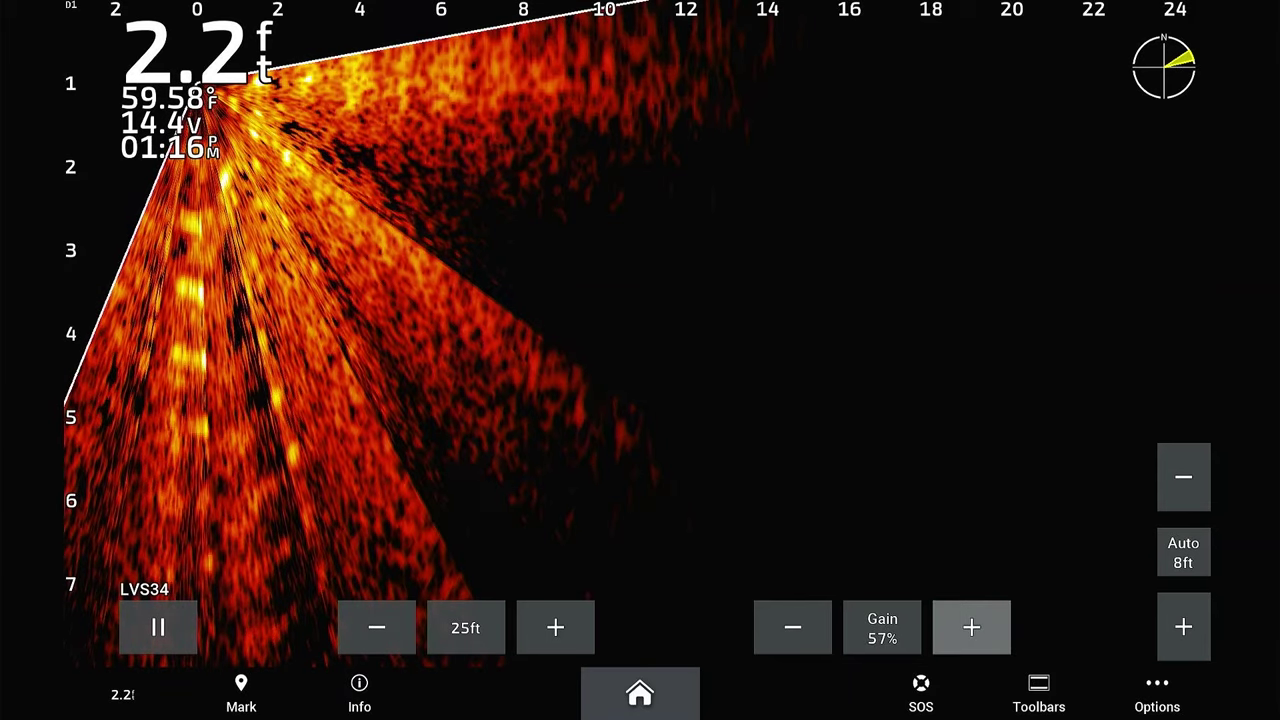
{"action": "left_click", "coordinate": [971, 627]}
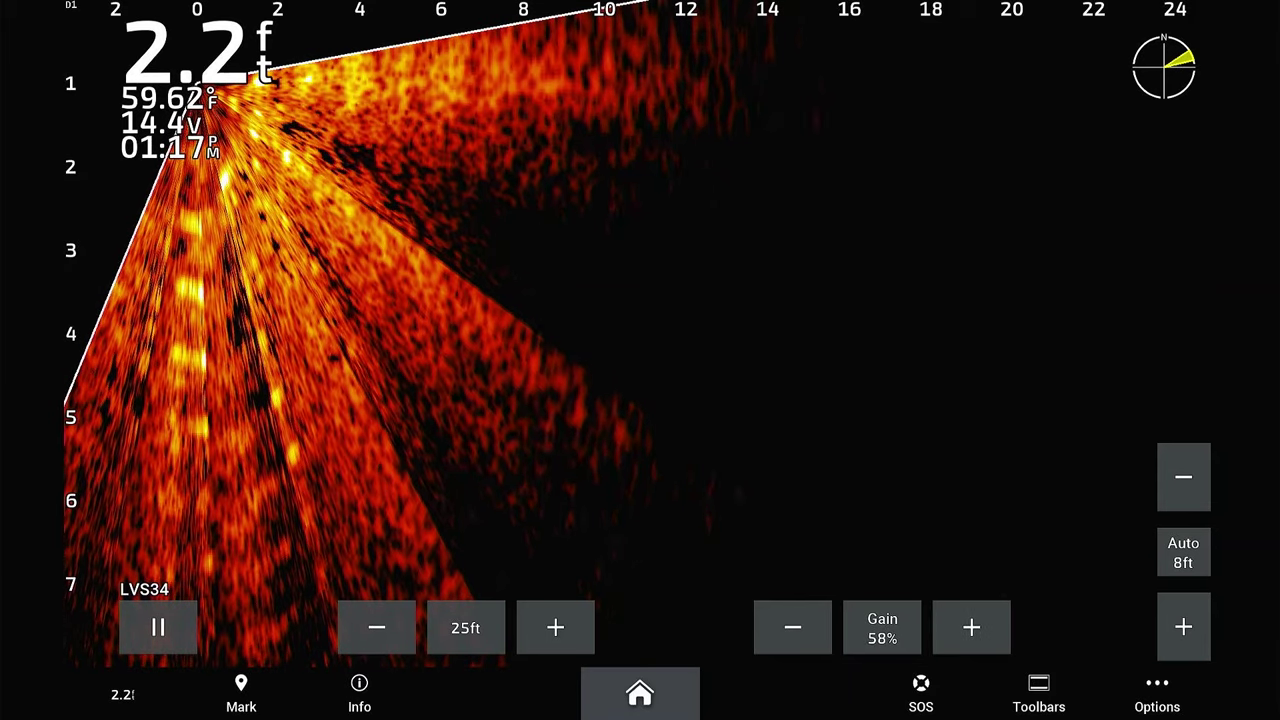
Set the LiveScope transducer orientation to Down in the installation settings
{"action": "left_click", "coordinate": [1157, 692]}
{"action": "left_click", "coordinate": [1066, 347]}
{"action": "left_click", "coordinate": [1066, 487]}
{"action": "left_click", "coordinate": [1066, 277]}
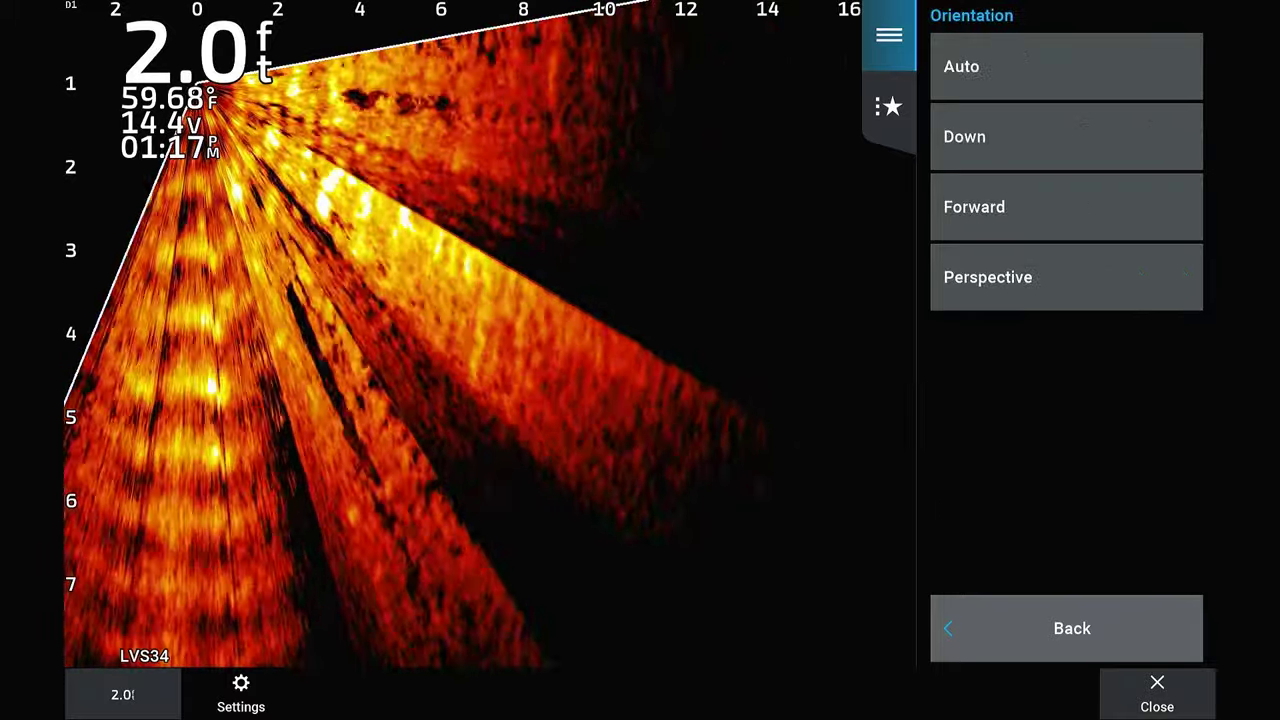
{"action": "left_click", "coordinate": [1066, 136]}
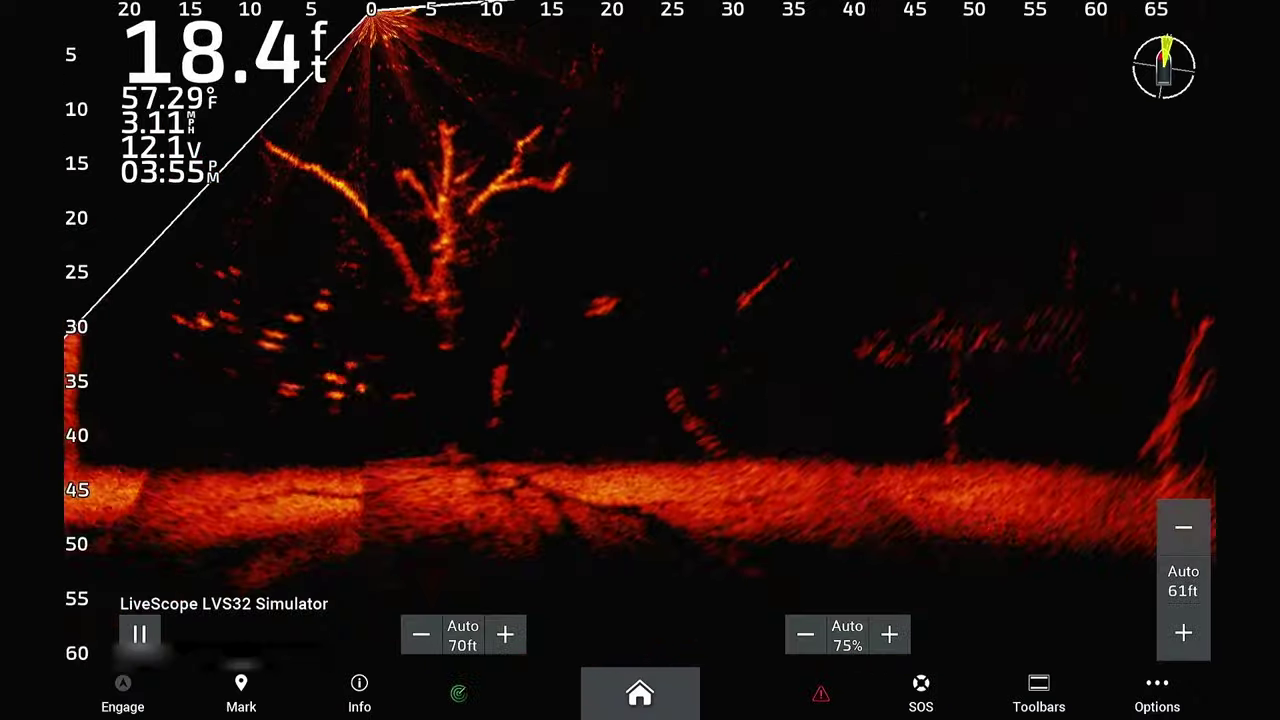
Turn off Use AHRS in the LiveScope installation settings and open the Pitch Angle for manual adjustment
{"action": "left_click", "coordinate": [1157, 695]}
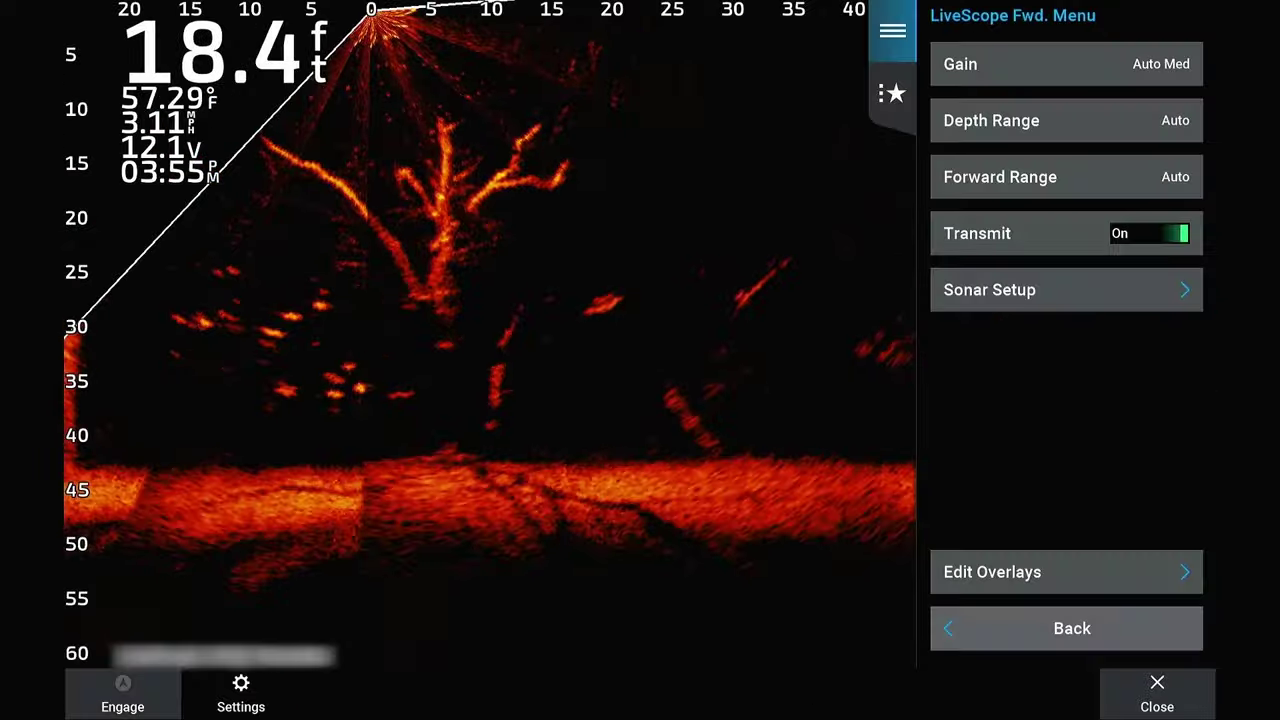
{"action": "left_click", "coordinate": [1066, 289]}
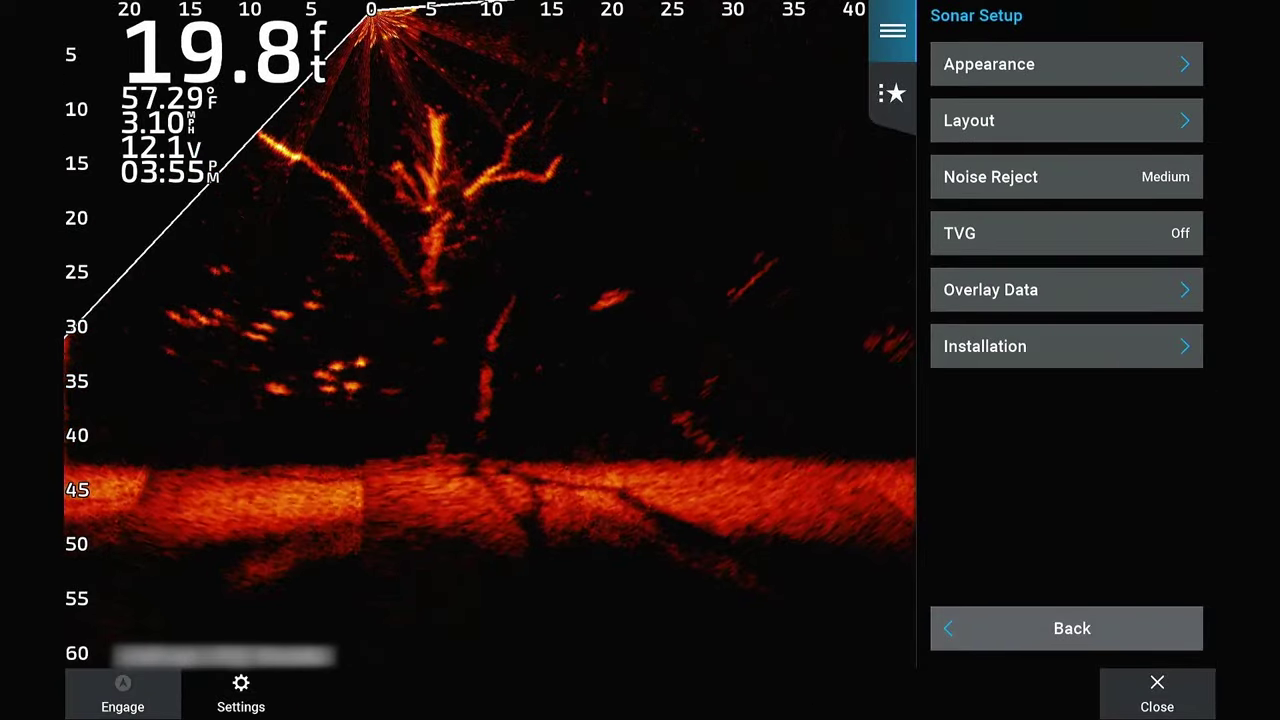
{"action": "left_click", "coordinate": [1066, 346]}
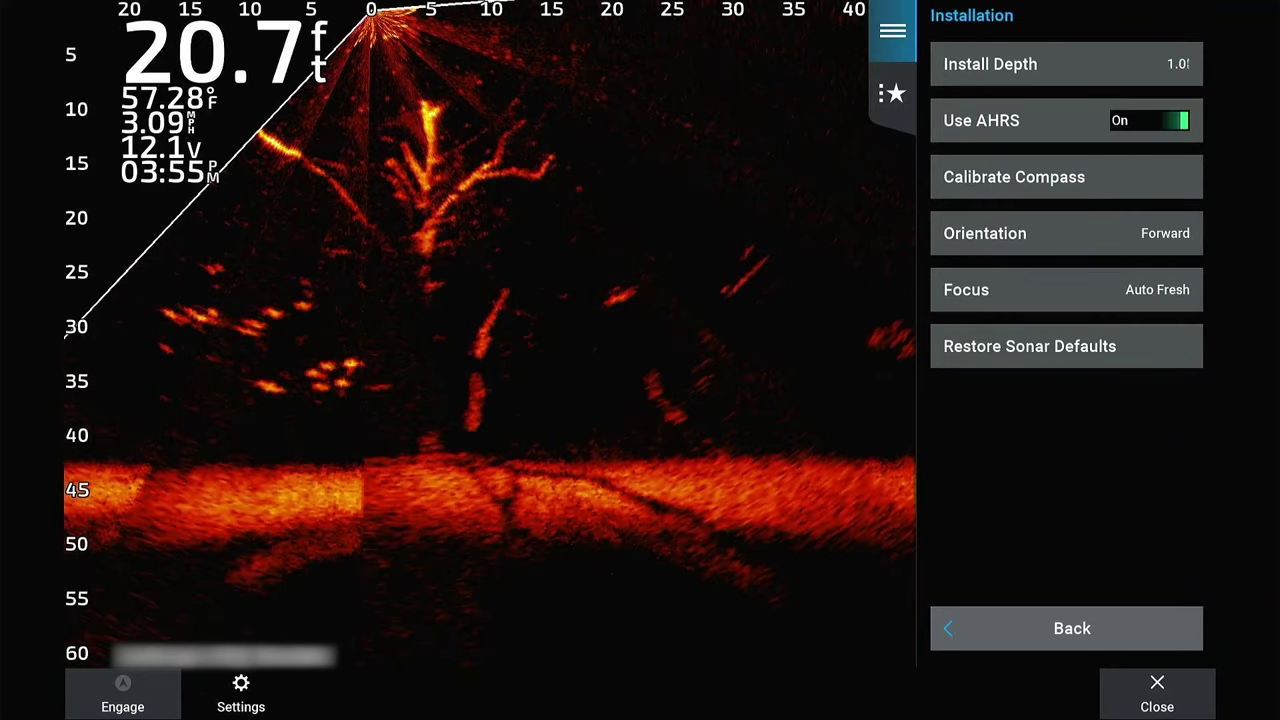
{"action": "left_click", "coordinate": [1149, 120]}
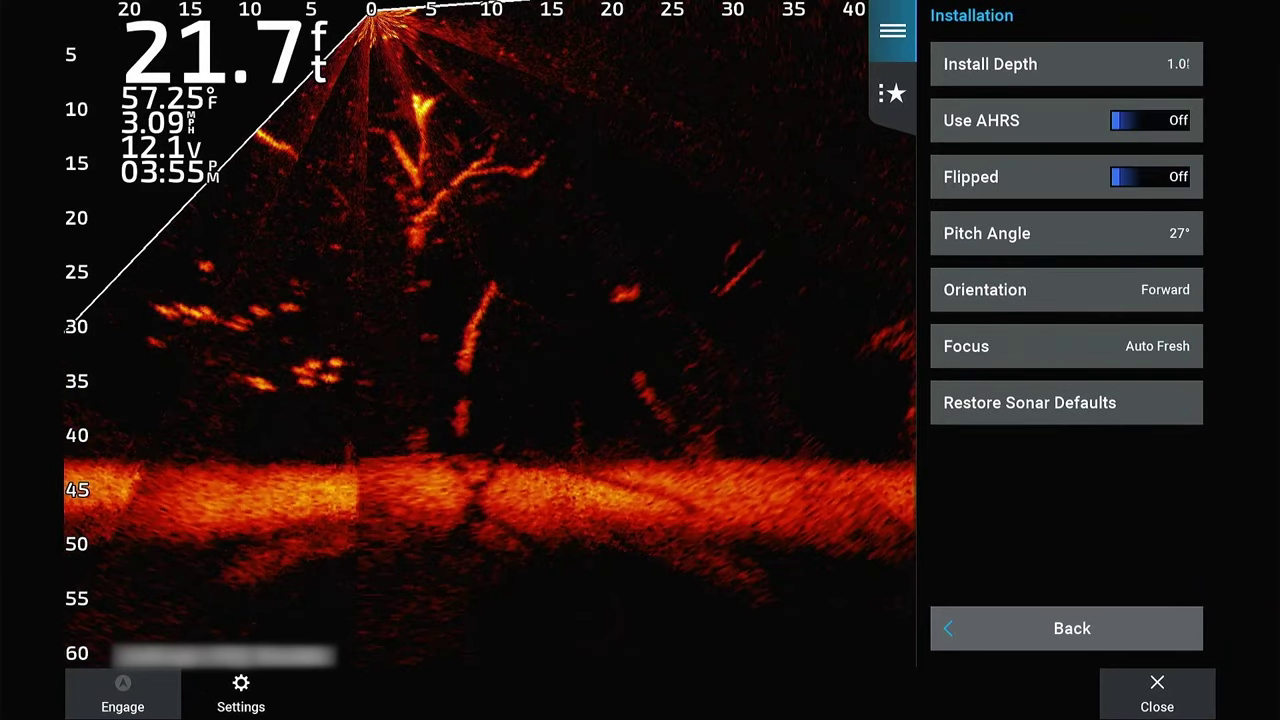
{"action": "left_click", "coordinate": [1066, 233]}
{"action": "mouse_move", "coordinate": [1021, 475]}
{"action": "left_mouse_down"}
{"action": "mouse_move", "coordinate": [1021, 330]}
{"action": "mouse_move", "coordinate": [1021, 568]}
{"action": "mouse_move", "coordinate": [1021, 380]}
{"action": "mouse_move", "coordinate": [1021, 476]}
{"action": "left_mouse_up"}
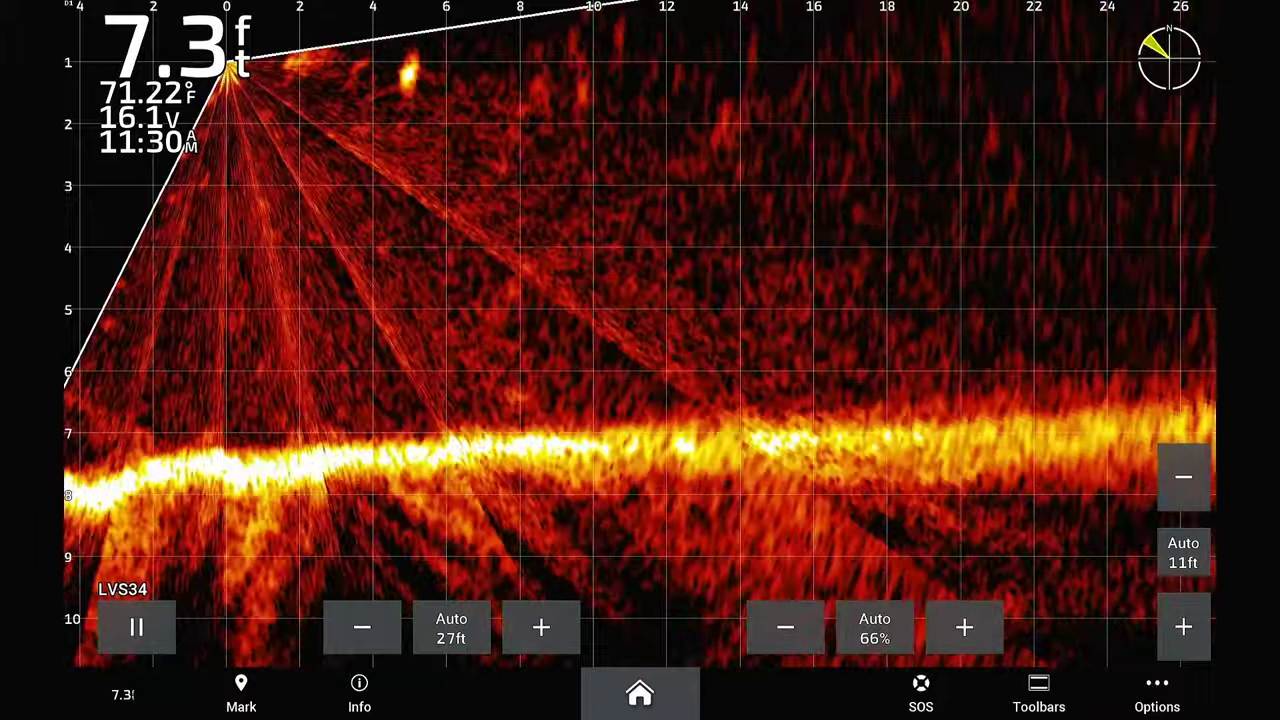
Try the sonar's Noise Reject at High and Low, and settle on Medium
{"action": "left_click", "coordinate": [1157, 695]}
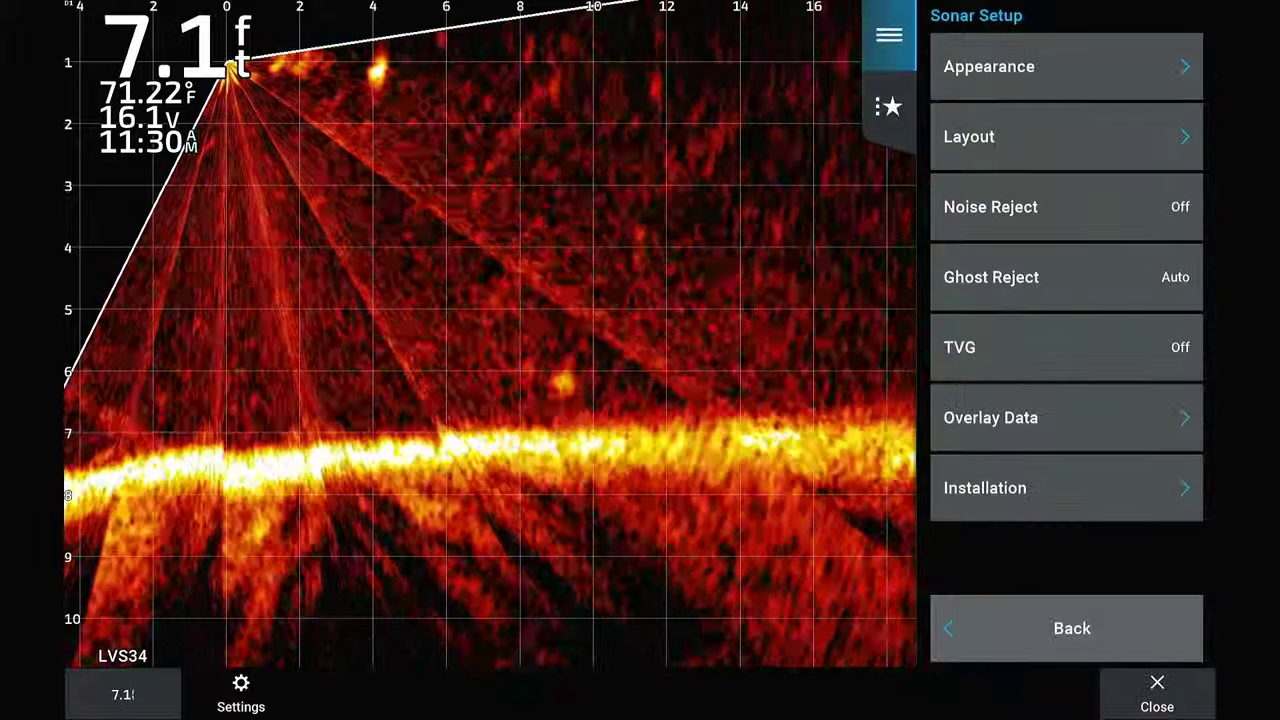
{"action": "left_click", "coordinate": [1066, 207]}
{"action": "left_click", "coordinate": [1066, 277]}
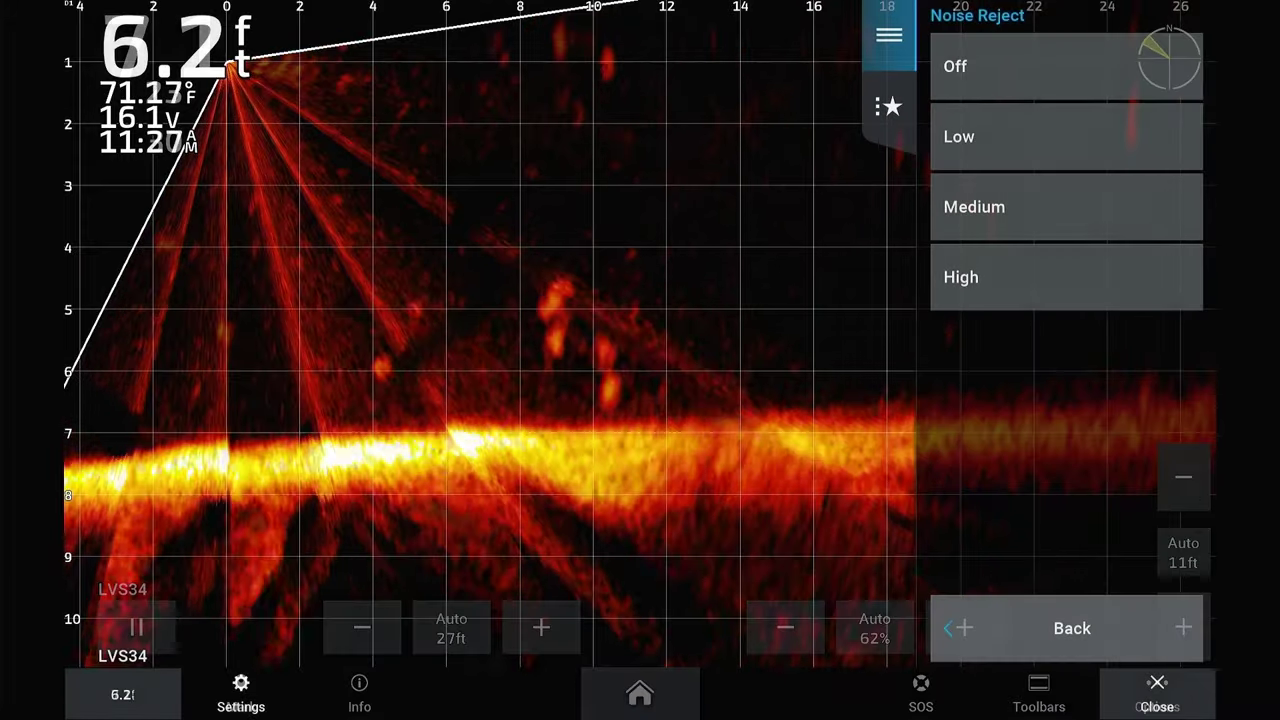
{"action": "left_click", "coordinate": [1066, 137]}
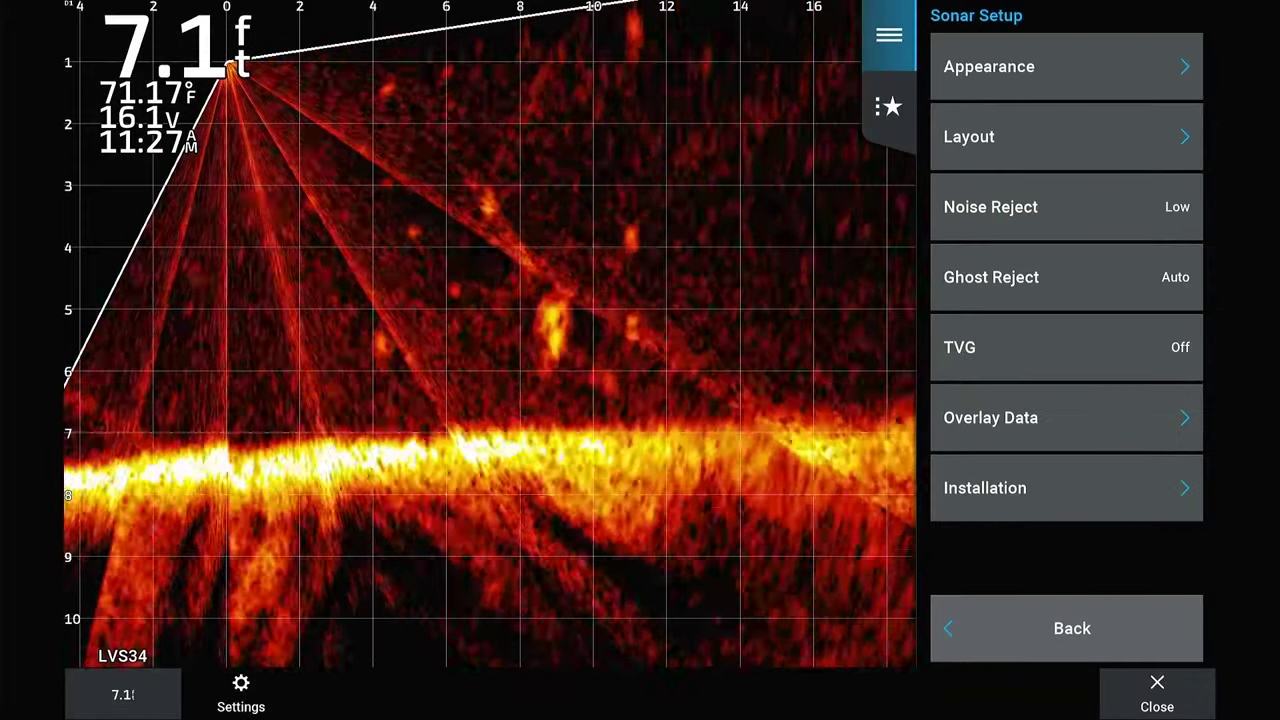
{"action": "left_click", "coordinate": [1066, 207]}
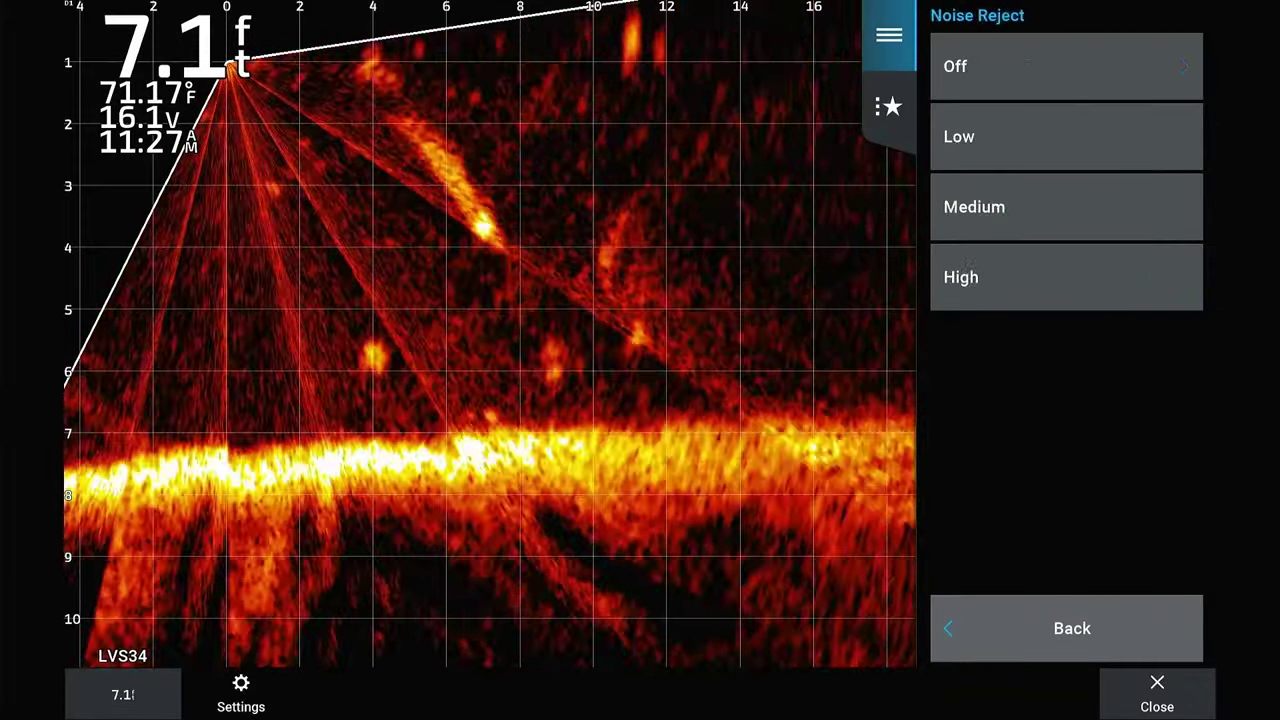
{"action": "left_click", "coordinate": [1066, 207]}
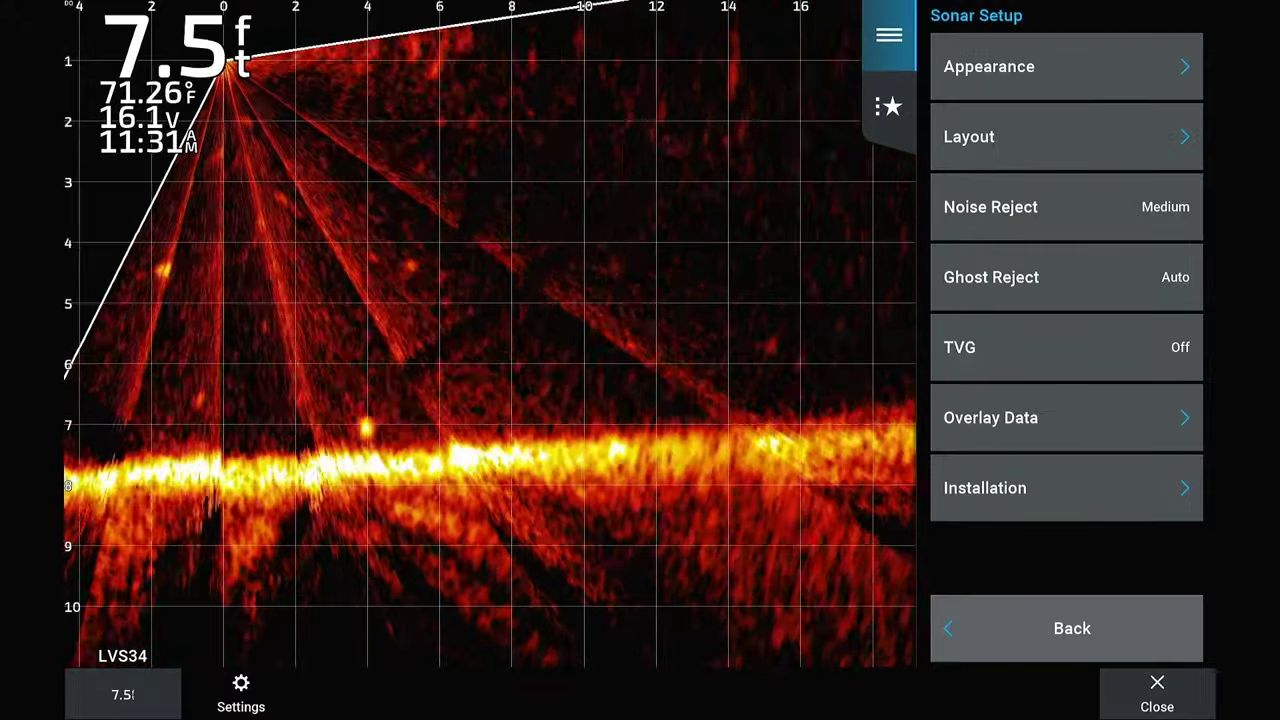
Try the sonar's time varying gain (TVG) at Low, and raise it to Medium
{"action": "left_click", "coordinate": [1066, 347]}
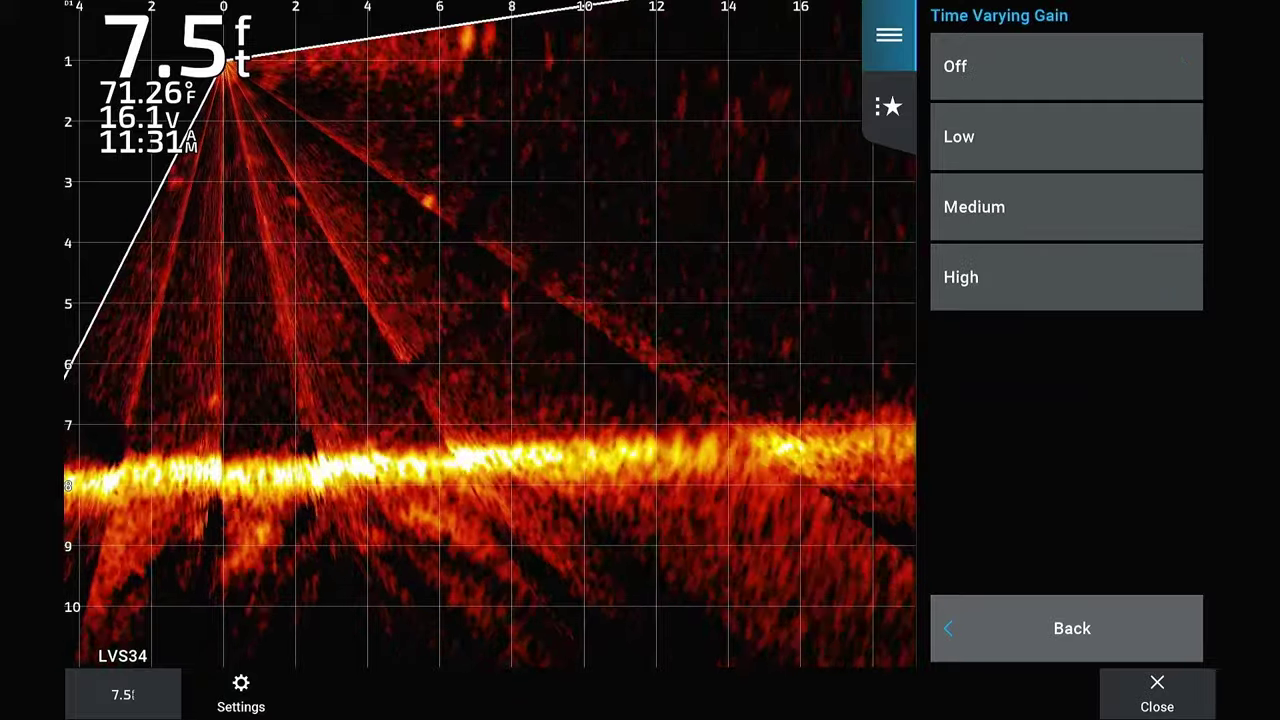
{"action": "left_click", "coordinate": [1066, 137]}
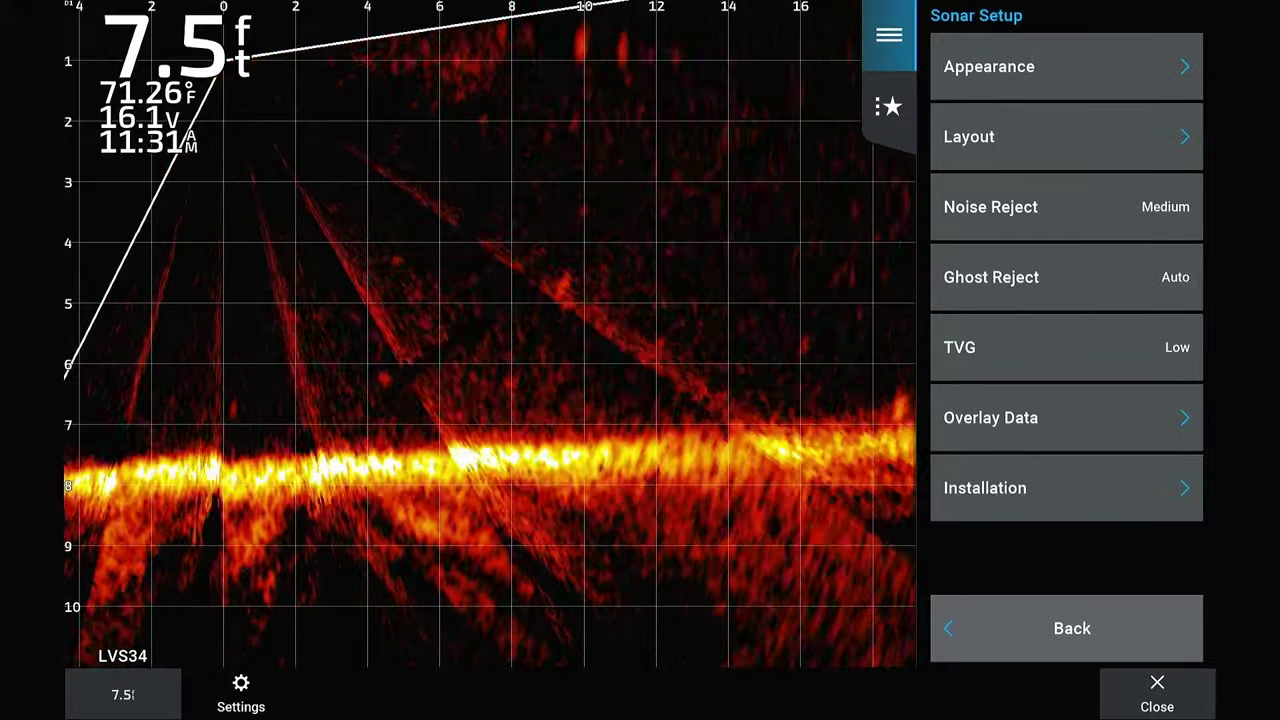
{"action": "left_click", "coordinate": [1066, 347]}
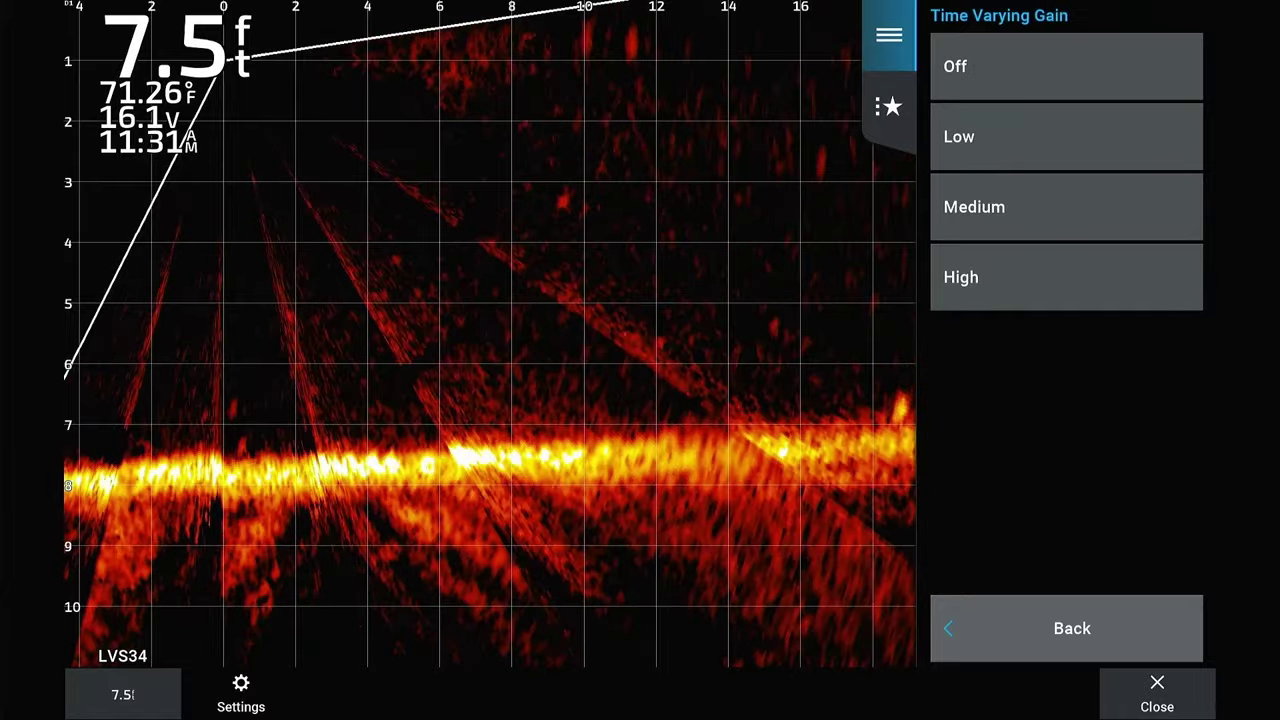
{"action": "left_click", "coordinate": [1066, 207]}
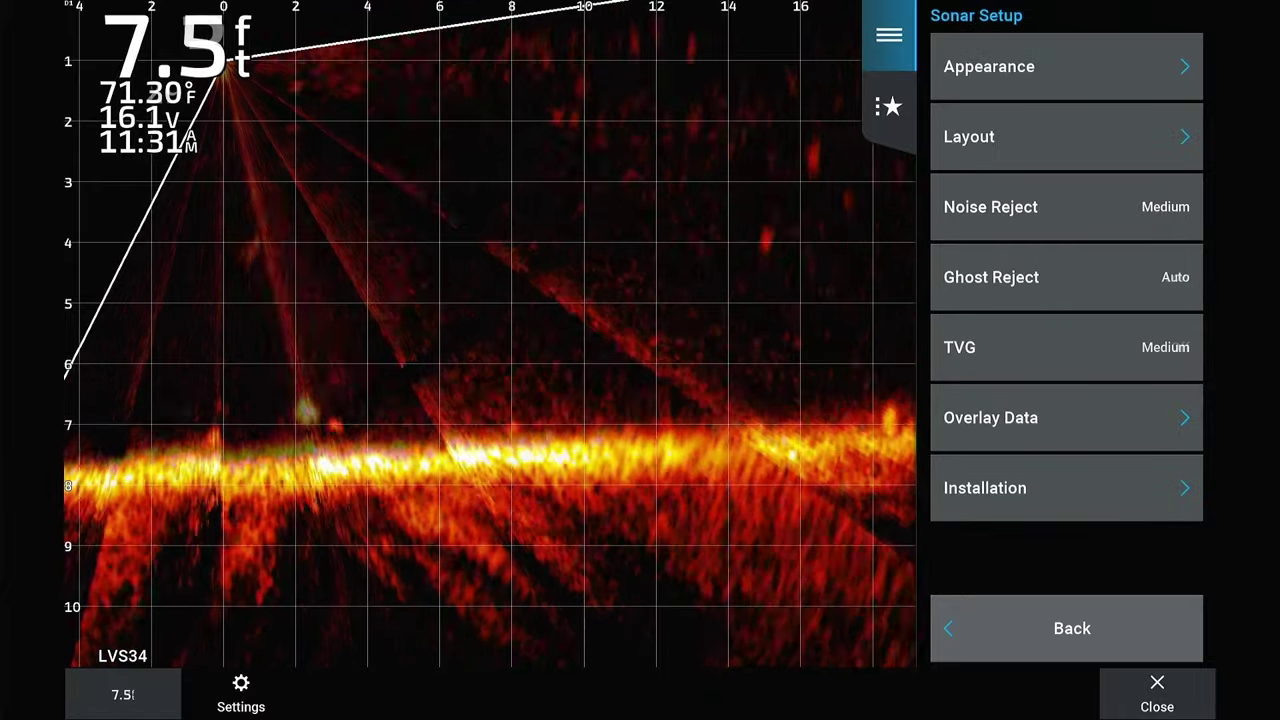
Try the sonar's Ghost Reject at Medium and High, and return it to Auto
{"action": "left_click", "coordinate": [1066, 277]}
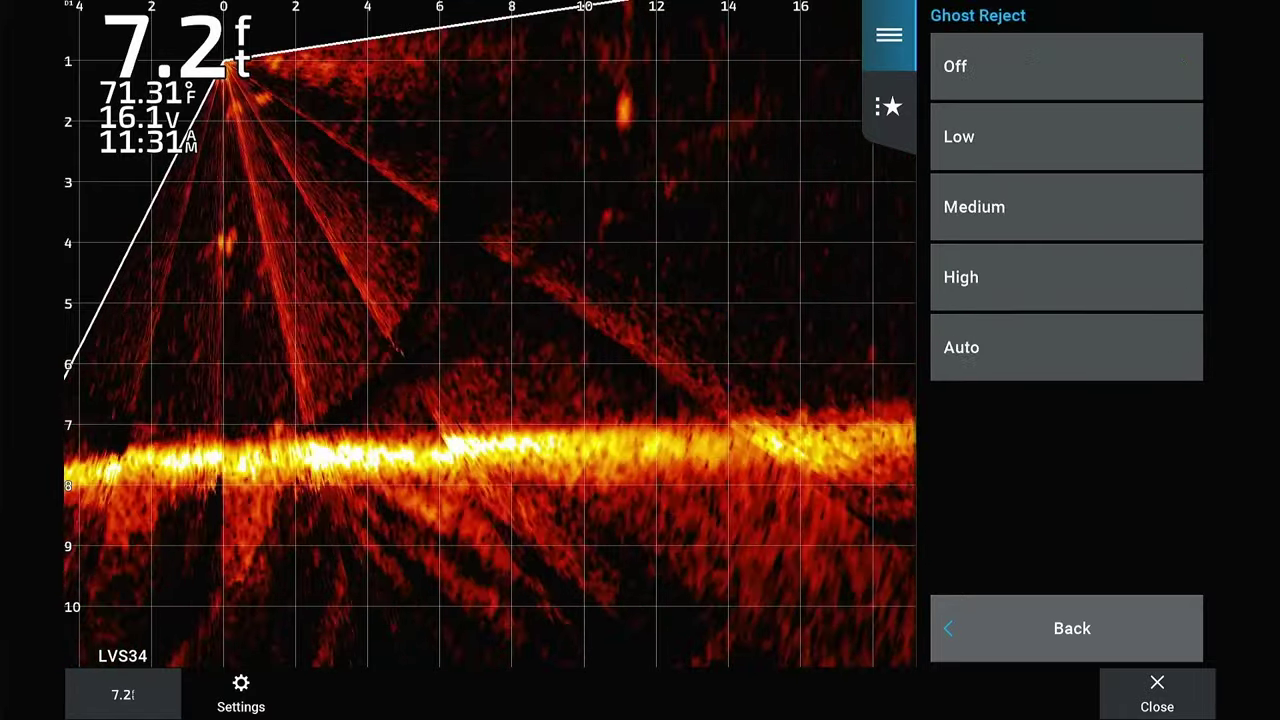
{"action": "left_click", "coordinate": [1066, 207]}
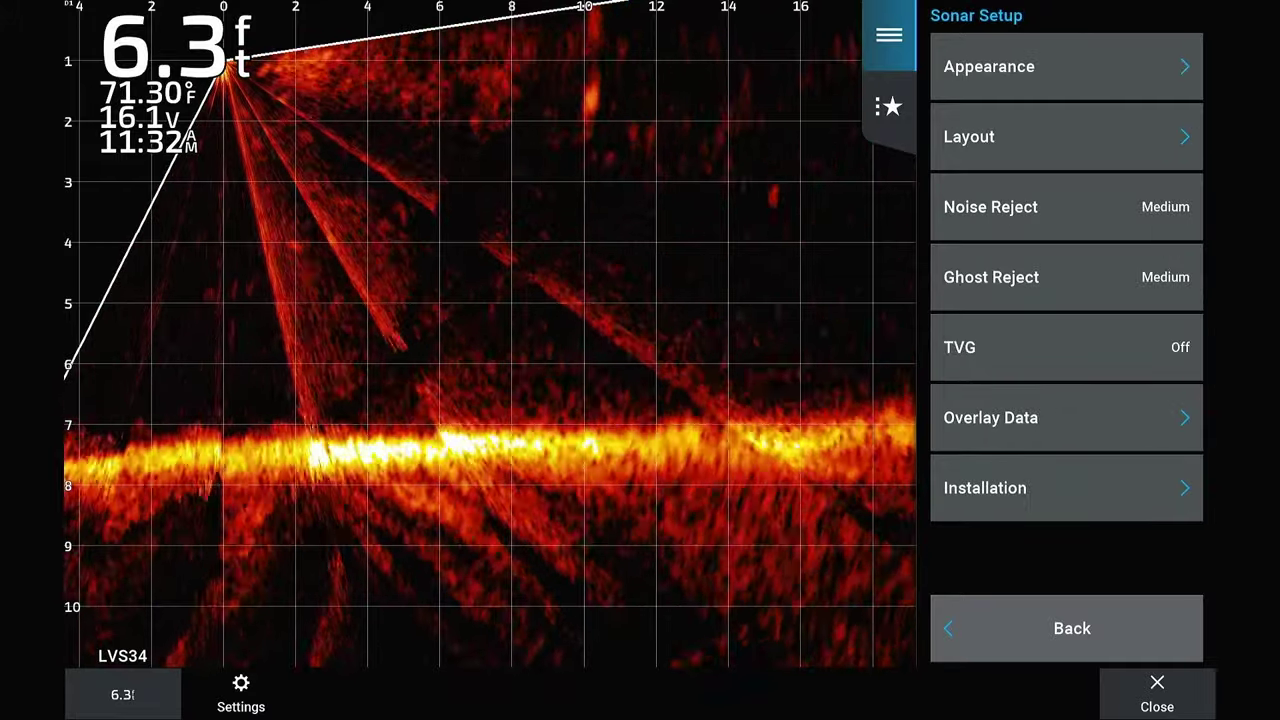
{"action": "left_click", "coordinate": [1066, 277]}
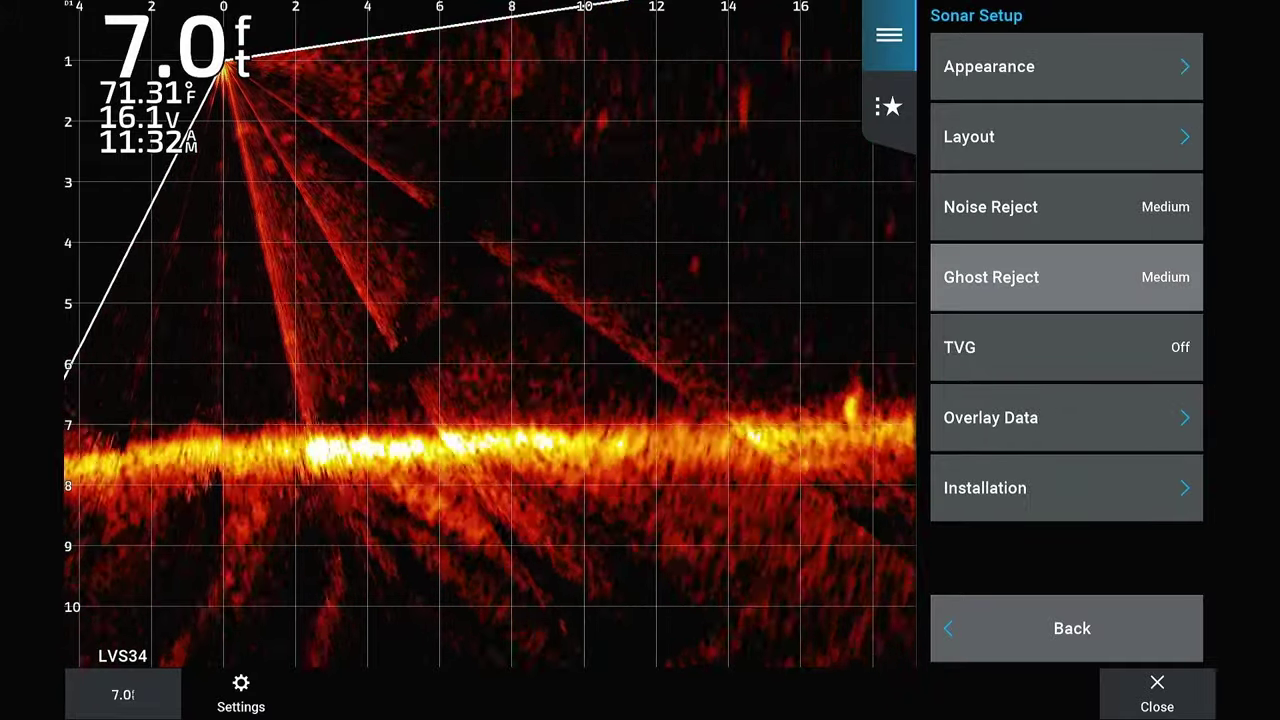
{"action": "left_click", "coordinate": [1066, 277]}
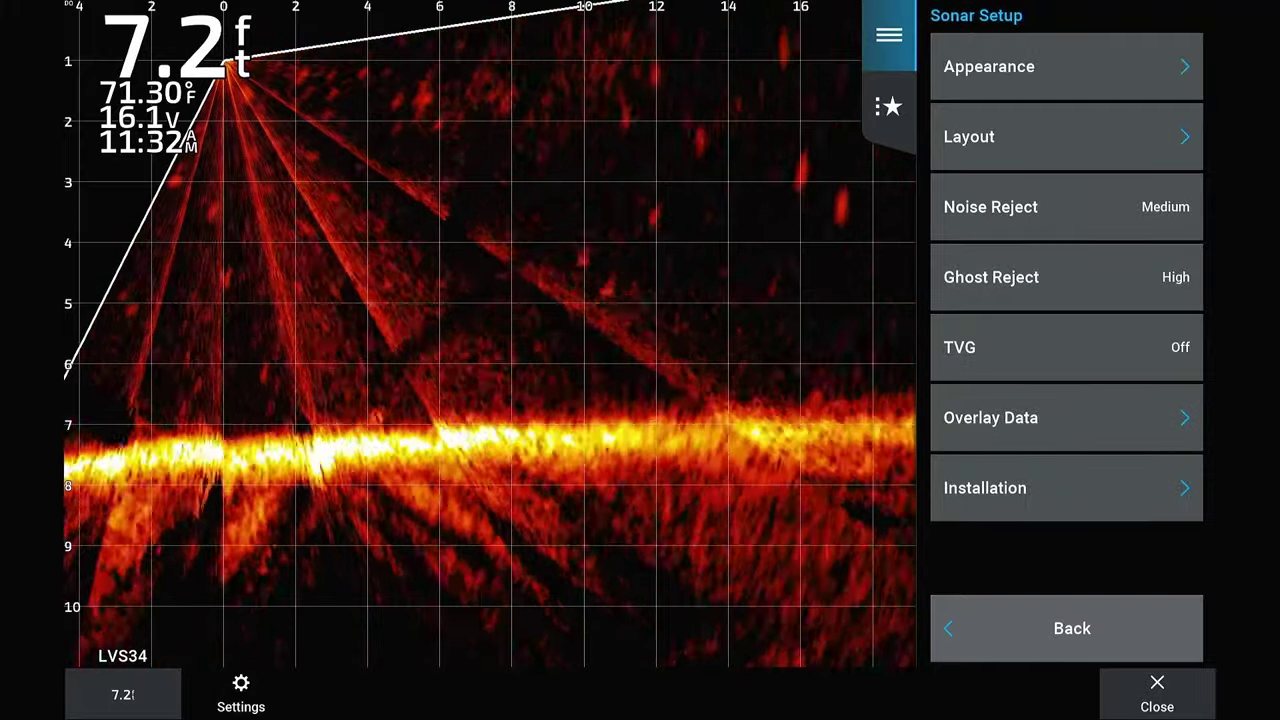
{"action": "left_click", "coordinate": [1066, 277]}
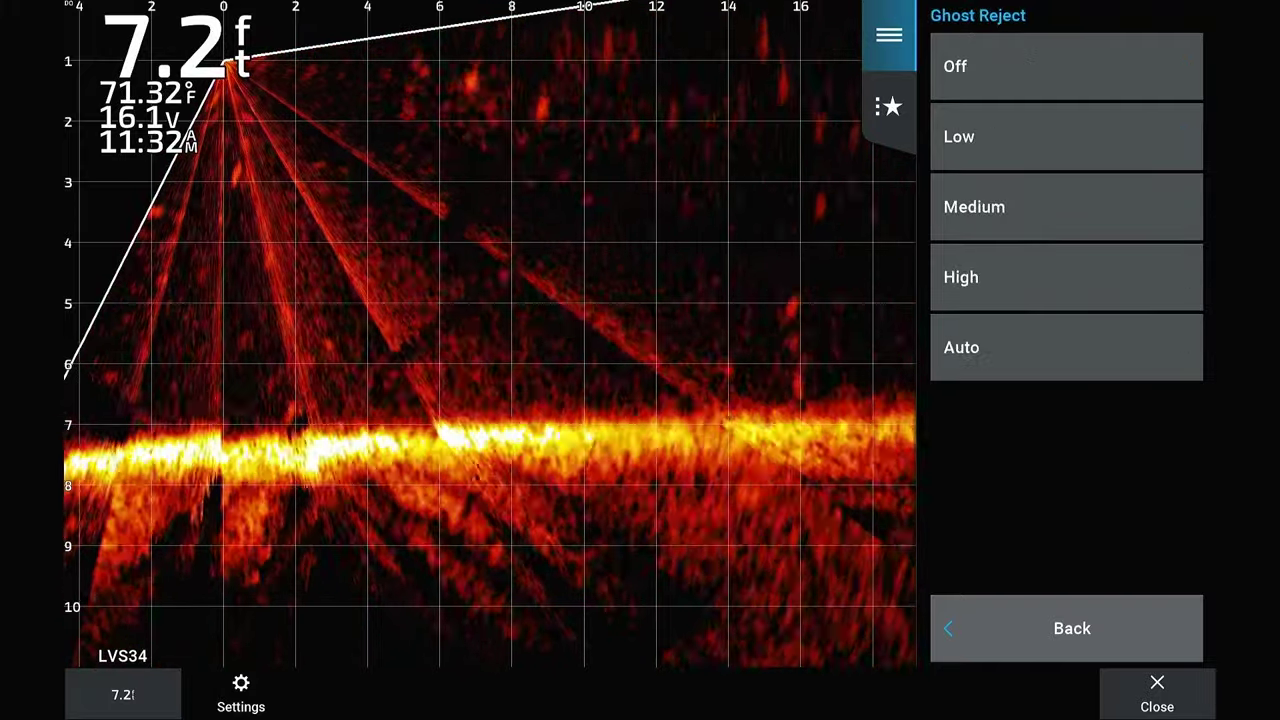
{"action": "left_click", "coordinate": [1066, 347]}
{"action": "left_click", "coordinate": [1157, 692]}
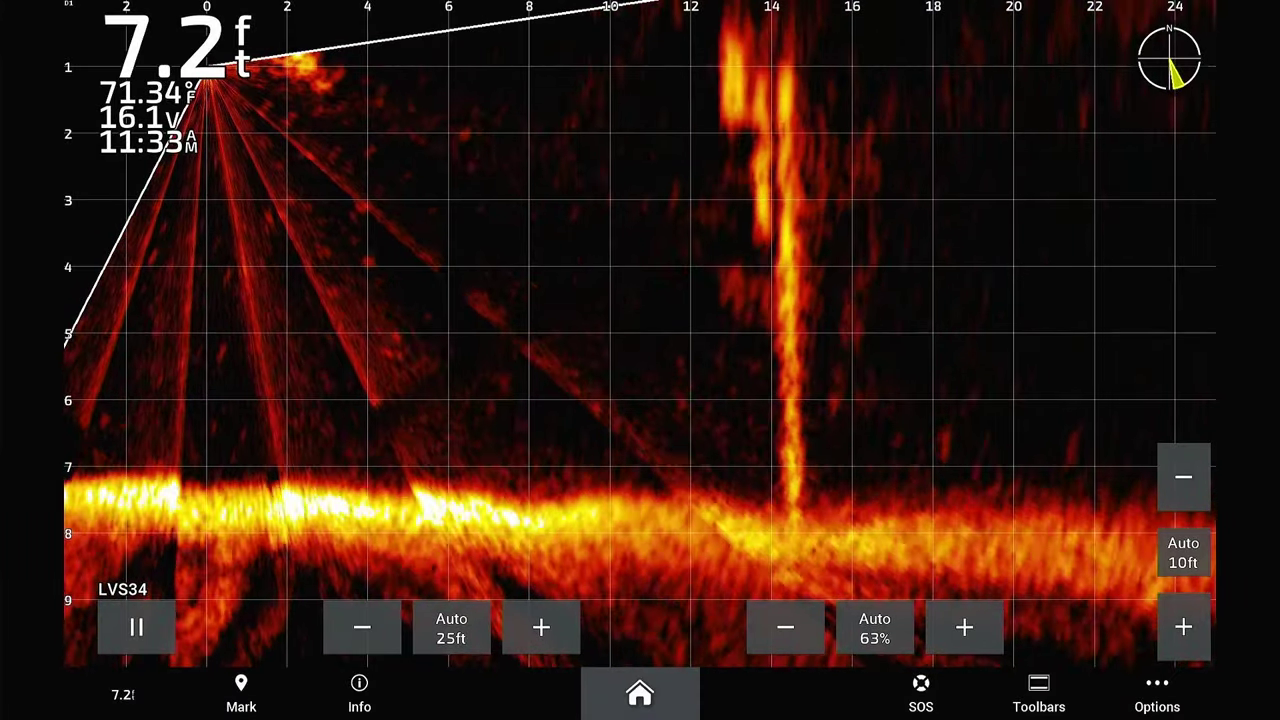
Raise the LiveScope sonar gain close to 100%
{"action": "left_click", "coordinate": [1157, 692]}
{"action": "left_click", "coordinate": [1066, 66]}
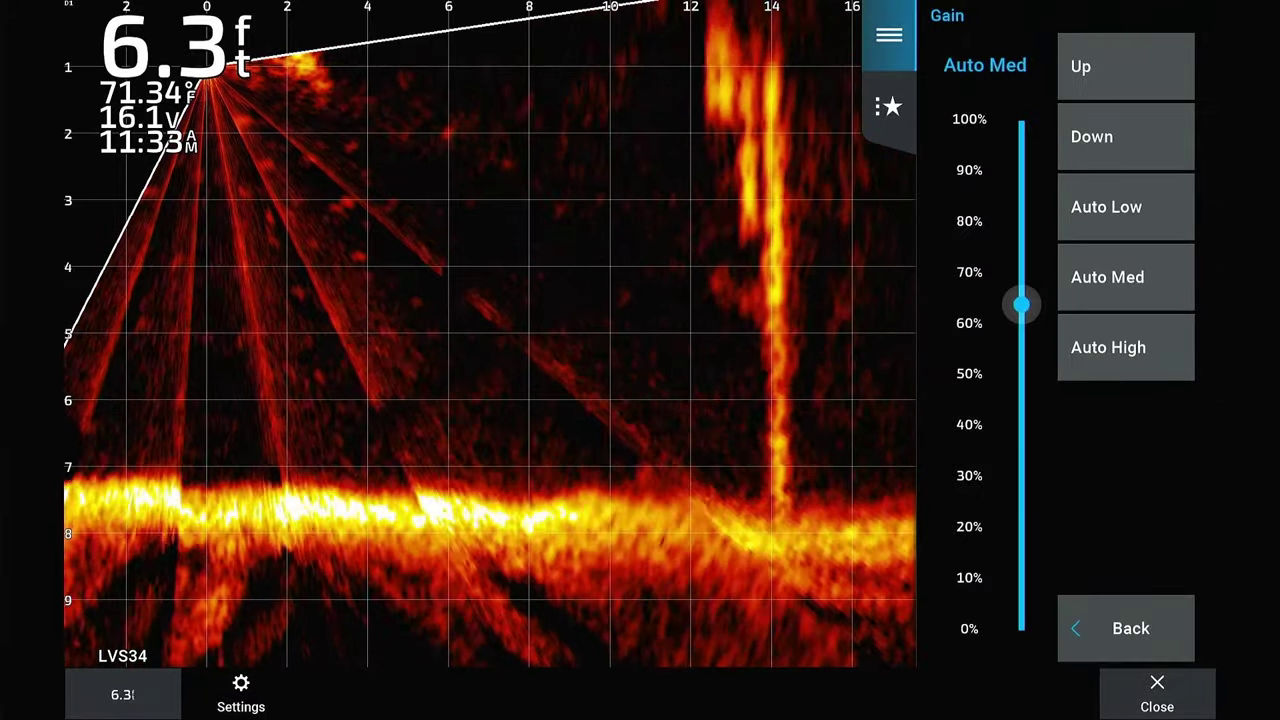
{"action": "left_click_drag", "start_coordinate": [1021, 300], "coordinate": [1021, 125]}
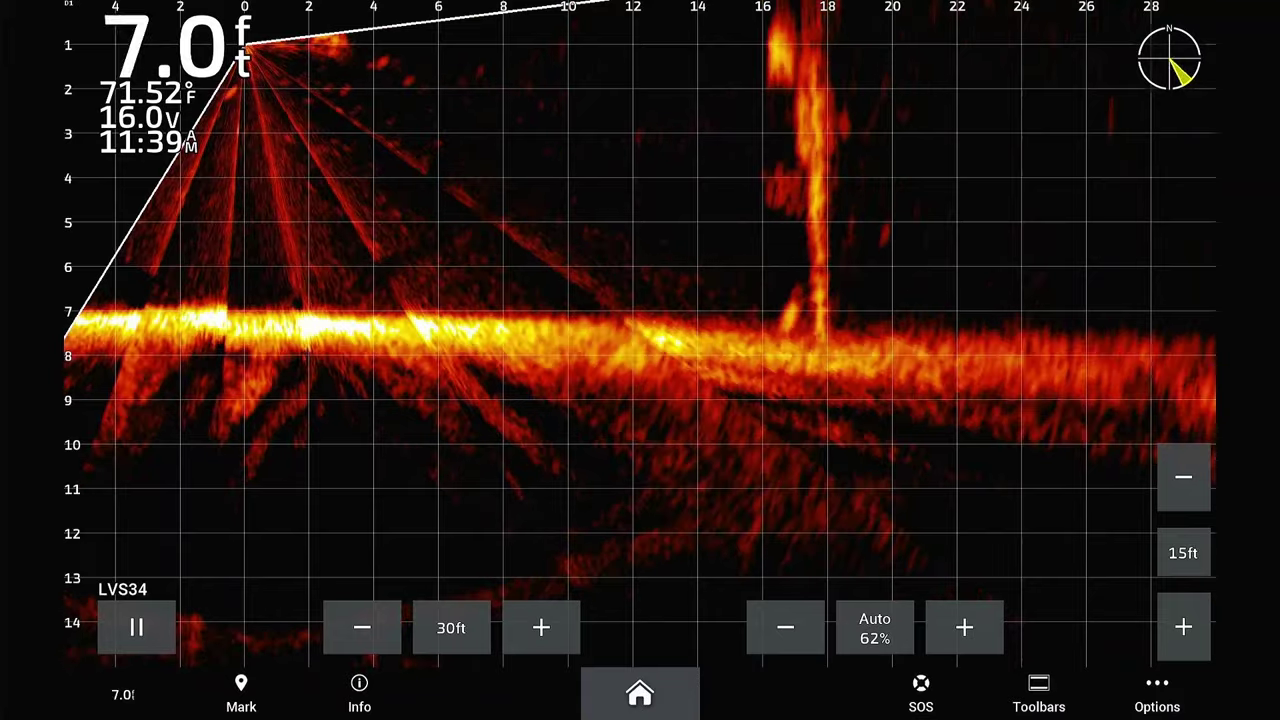
Lower the sonar gain gradually from its auto level to about 10% to clear the clutter from the image
{"action": "left_click", "coordinate": [786, 627]}
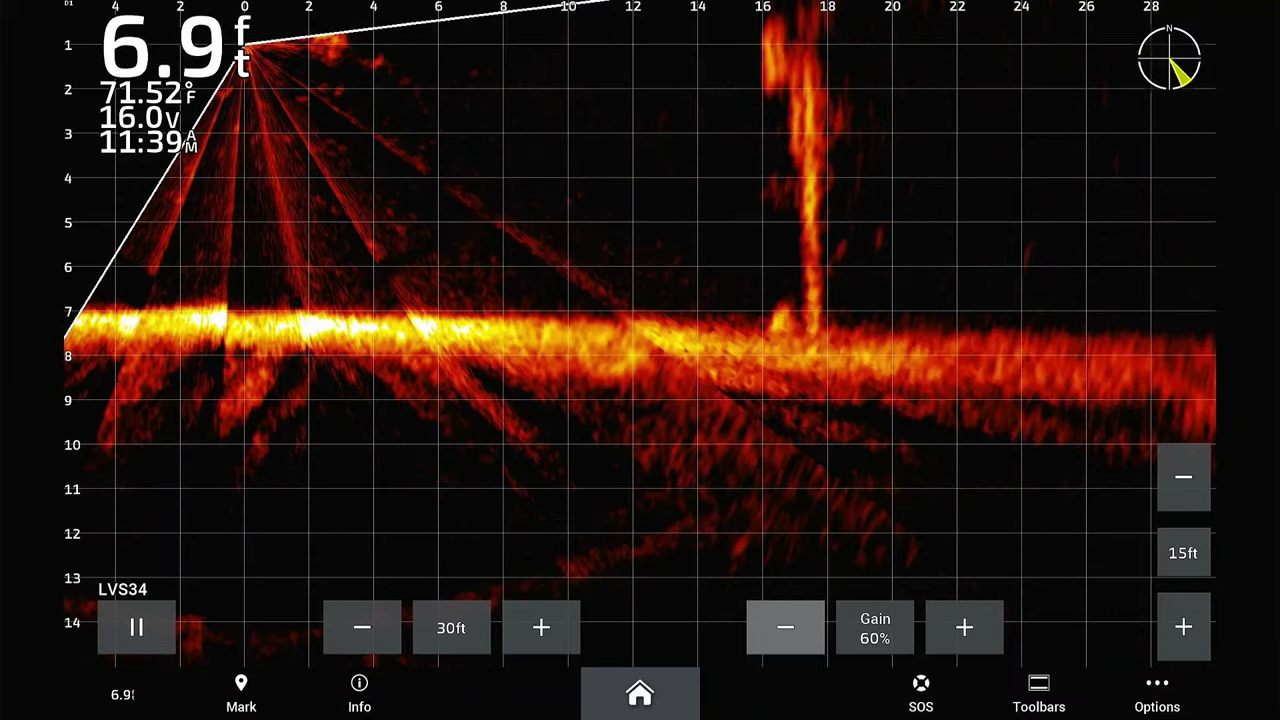
{"action": "left_click", "coordinate": [786, 627]}
{"action": "left_click", "coordinate": [786, 627]}
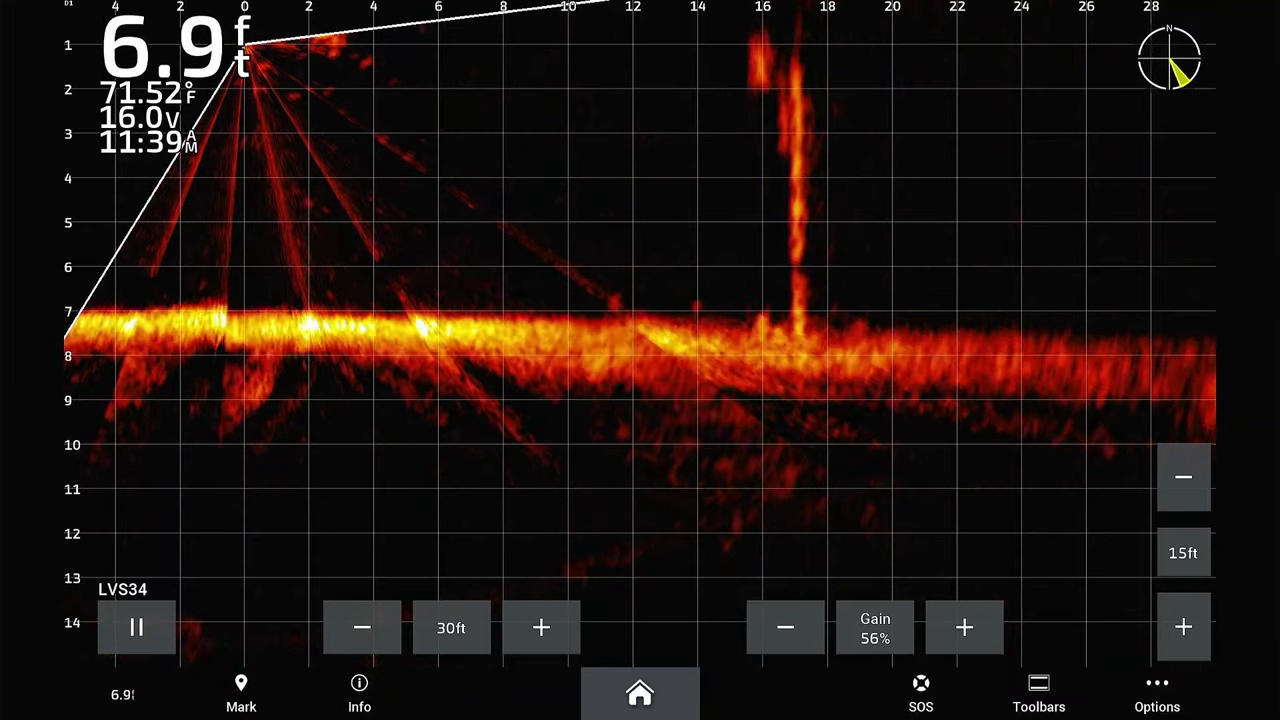
{"action": "left_click", "coordinate": [786, 627]}
{"action": "left_click", "coordinate": [786, 627]}
{"action": "left_click", "coordinate": [786, 627]}
{"action": "left_click", "coordinate": [786, 627]}
{"action": "left_click", "coordinate": [786, 627]}
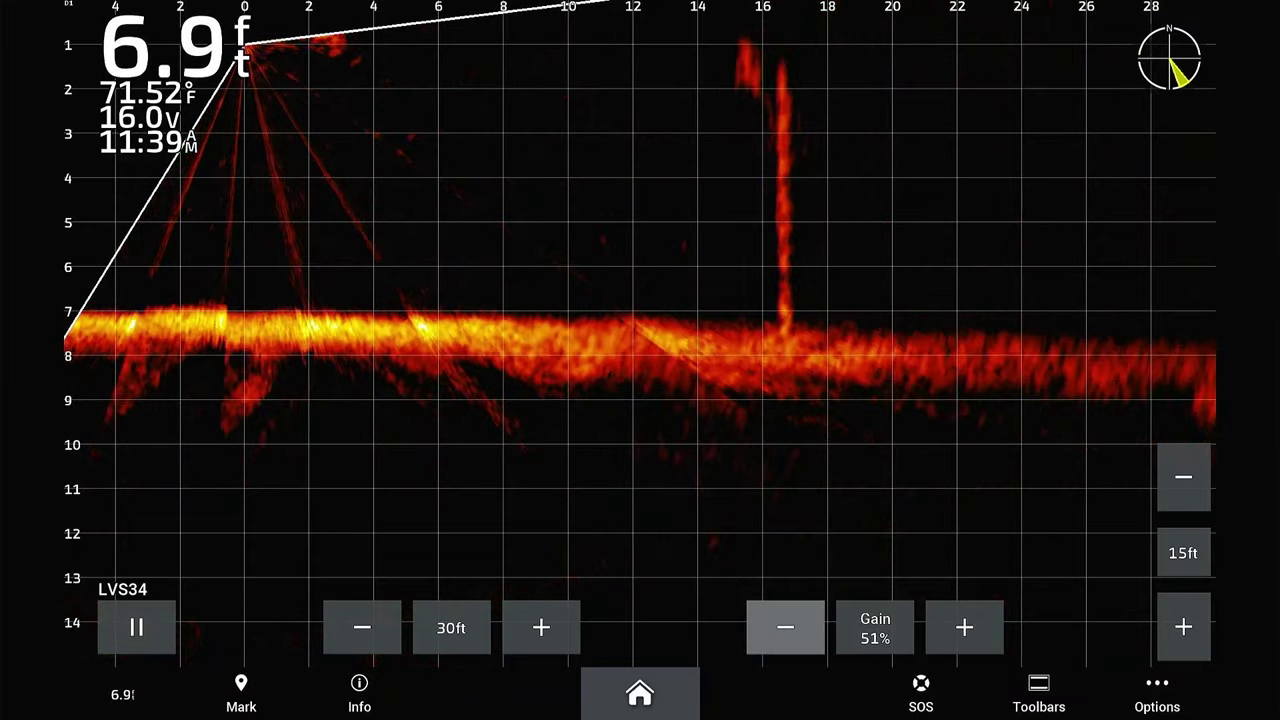
{"action": "left_click", "coordinate": [786, 627]}
{"action": "left_click", "coordinate": [786, 627]}
{"action": "left_click", "coordinate": [786, 627]}
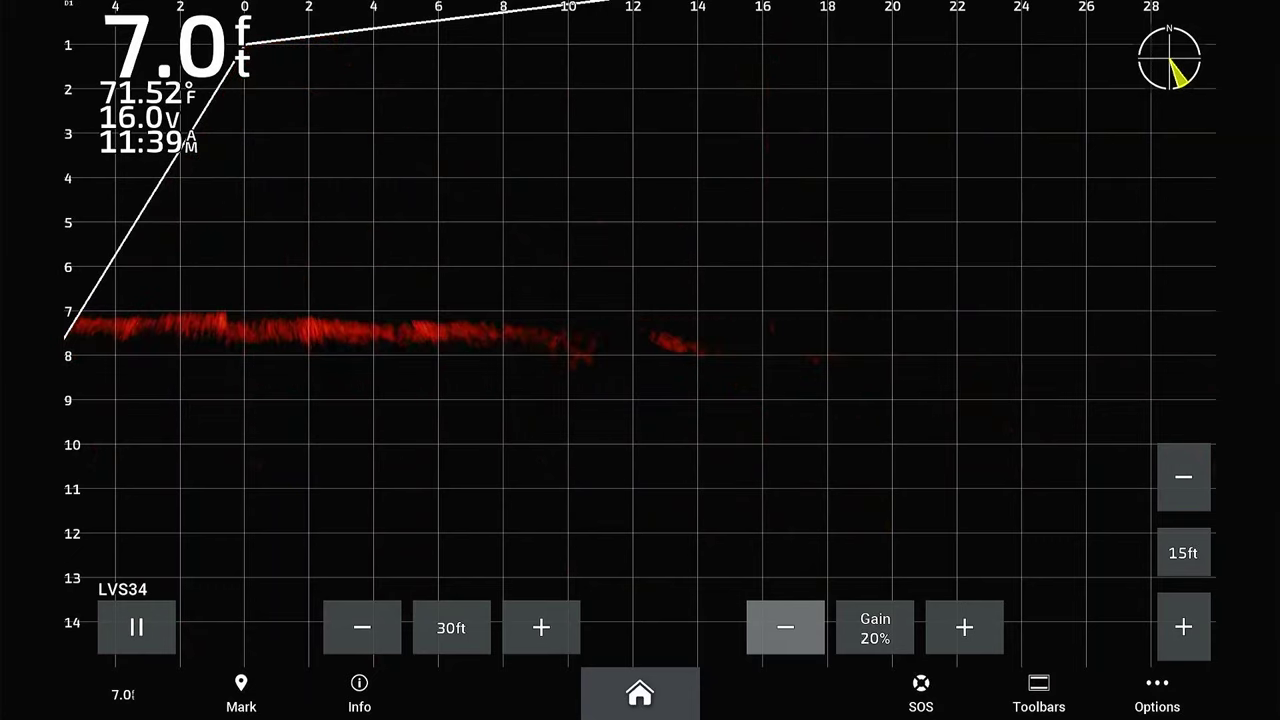
{"action": "left_click", "coordinate": [786, 627]}
Raise the sonar gain gradually back above 50% until the bottom and the vertical target show clearly
{"action": "left_click", "coordinate": [964, 627]}
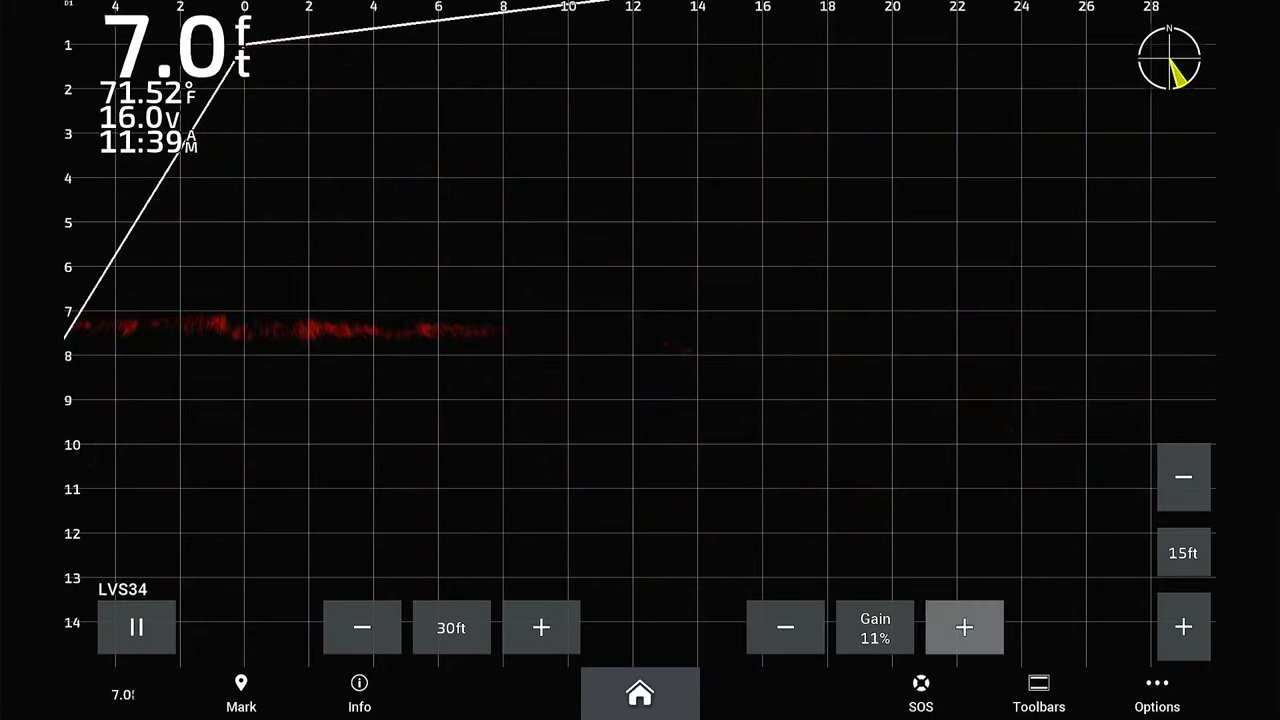
{"action": "left_click", "coordinate": [964, 627]}
{"action": "left_click", "coordinate": [964, 627]}
{"action": "left_click", "coordinate": [964, 627]}
{"action": "left_click", "coordinate": [964, 627]}
{"action": "left_click", "coordinate": [964, 627]}
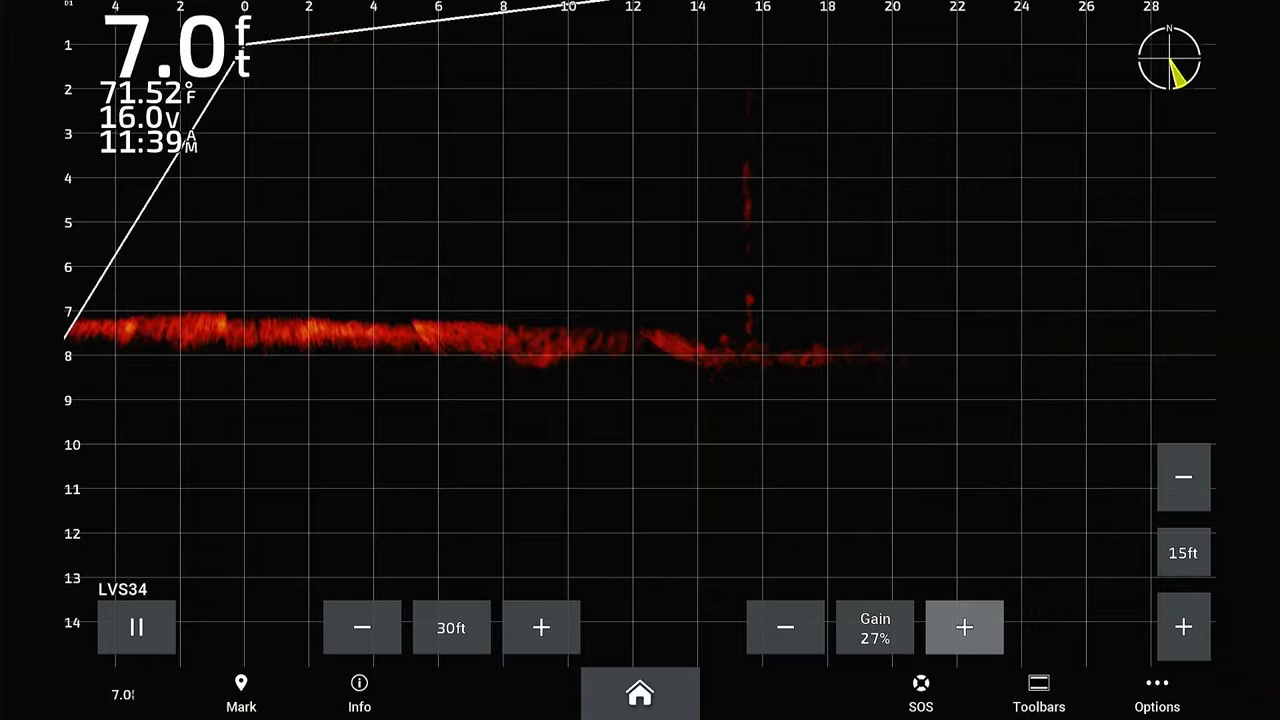
{"action": "left_click", "coordinate": [964, 627]}
{"action": "left_click", "coordinate": [964, 627]}
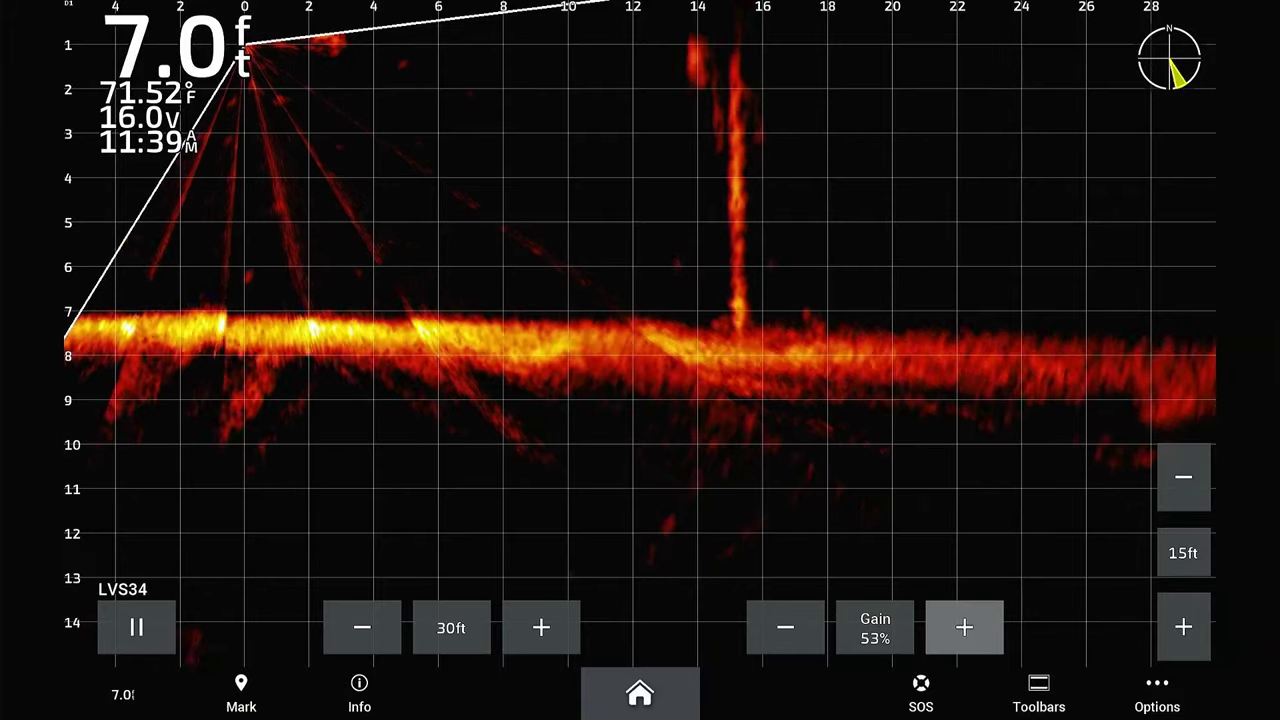
{"action": "left_click", "coordinate": [964, 627]}
{"action": "left_click", "coordinate": [964, 627]}
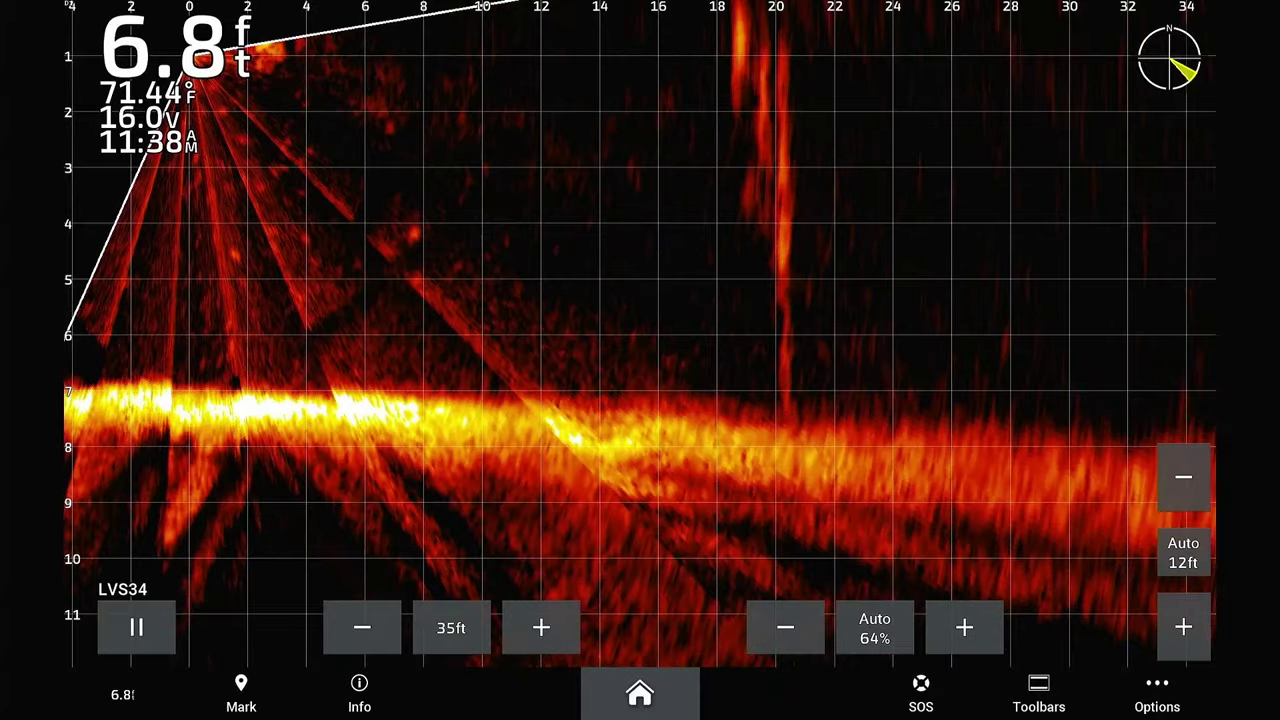
Extend the LiveScope forward range to 60 ft
{"action": "left_click", "coordinate": [541, 627]}
{"action": "left_click", "coordinate": [541, 627]}
{"action": "left_click", "coordinate": [541, 627]}
{"action": "left_click", "coordinate": [541, 627]}
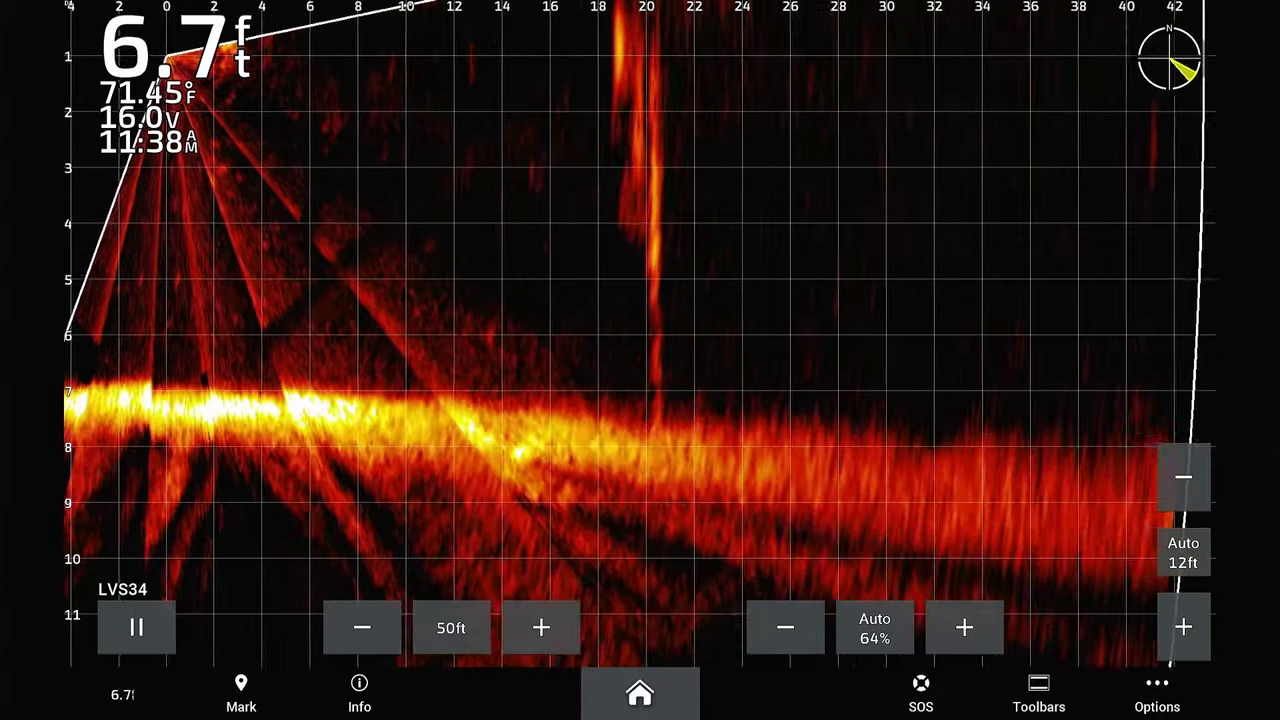
{"action": "left_click", "coordinate": [541, 627]}
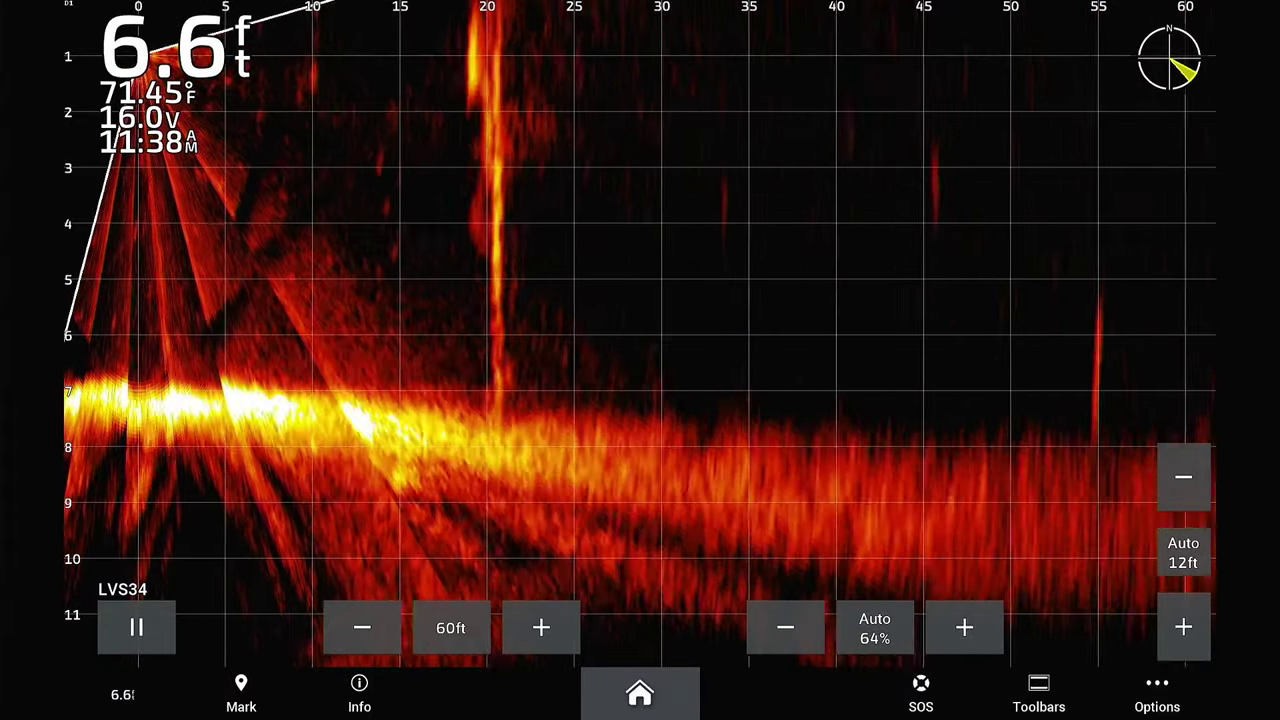
Shorten the forward range to 30 ft and increase the depth range from its minimum
{"action": "left_click", "coordinate": [362, 627]}
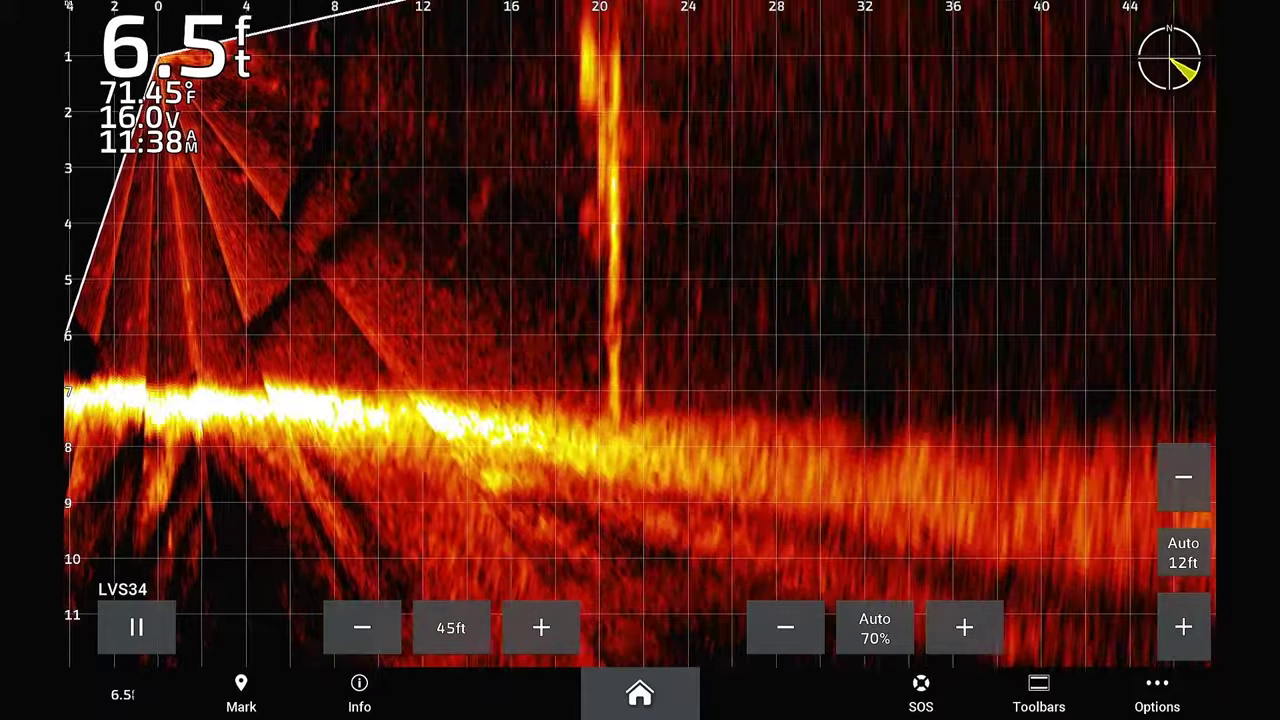
{"action": "left_click", "coordinate": [362, 627]}
{"action": "left_click", "coordinate": [362, 627]}
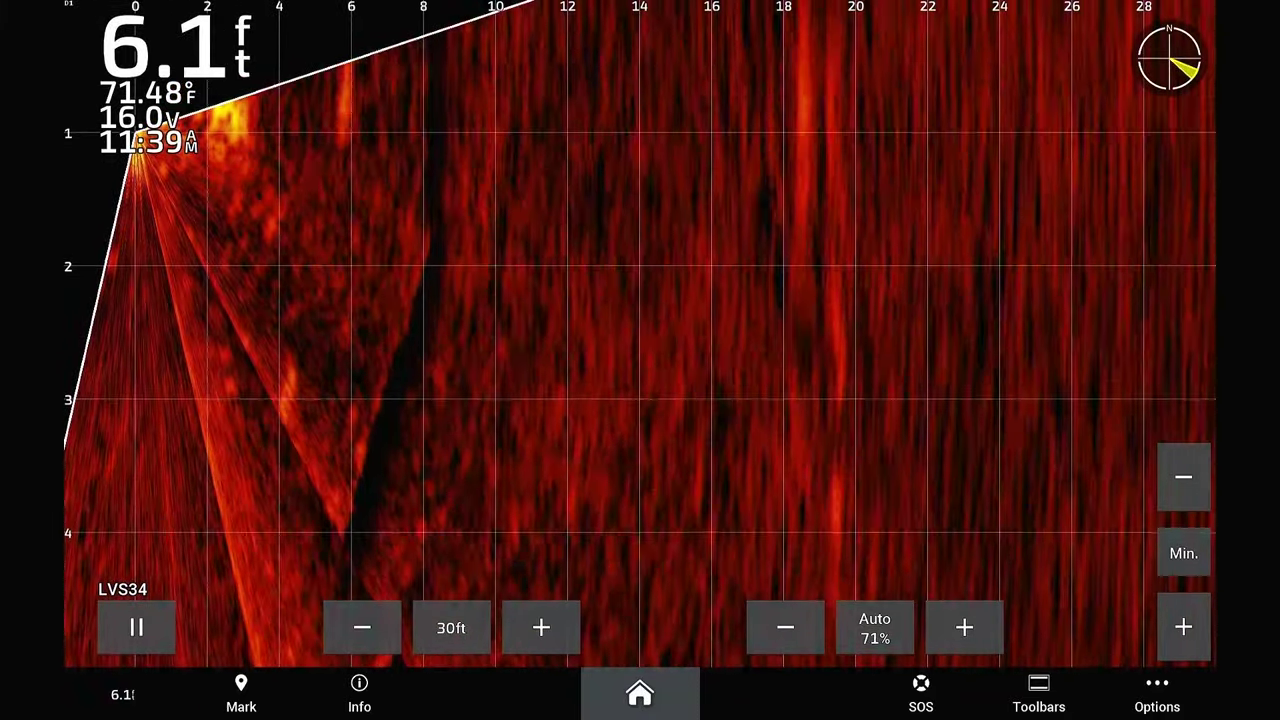
{"action": "left_click", "coordinate": [1183, 626]}
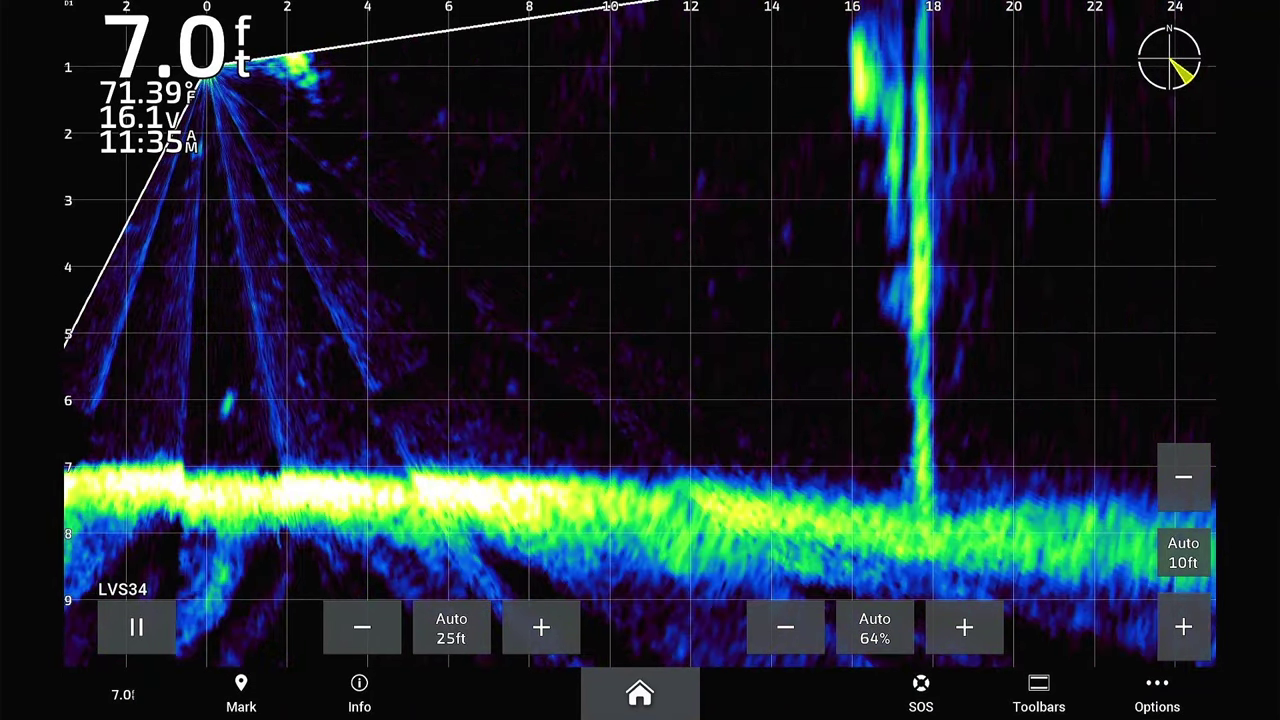
Try the Rusted Steel color scheme in the sonar's appearance settings, and settle on Caribbean
{"action": "left_click", "coordinate": [1157, 695]}
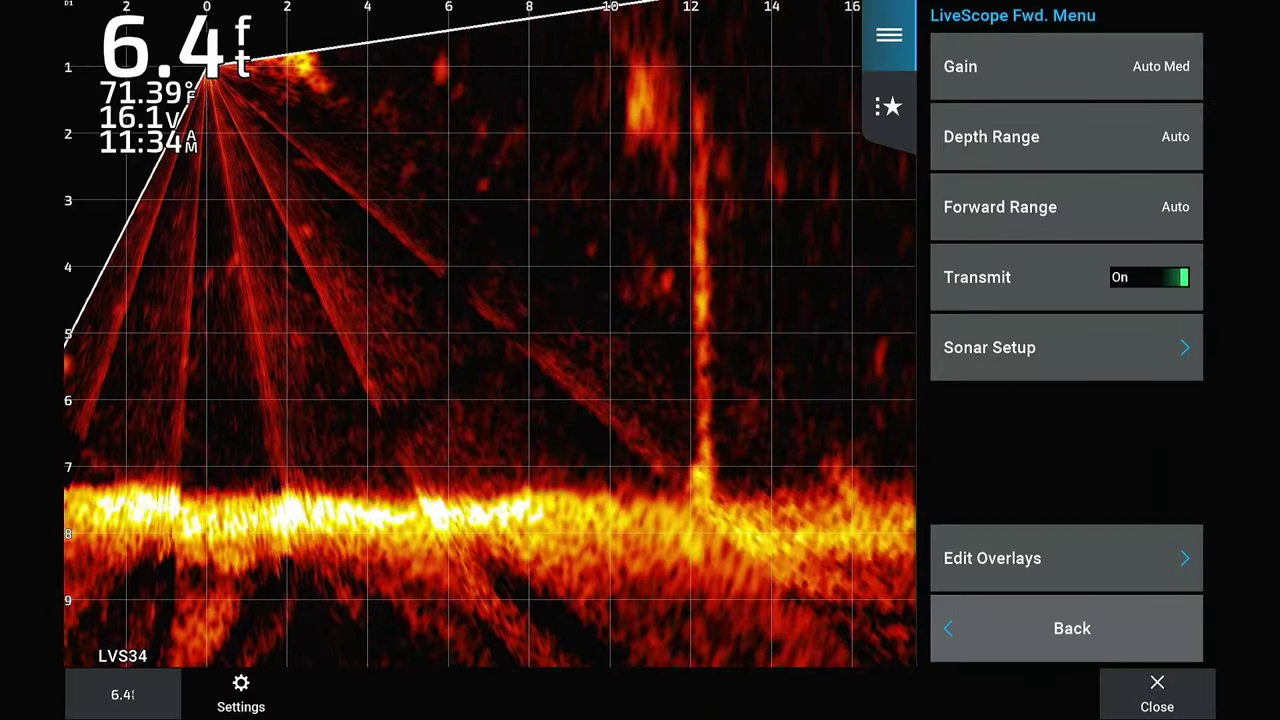
{"action": "left_click", "coordinate": [1067, 347]}
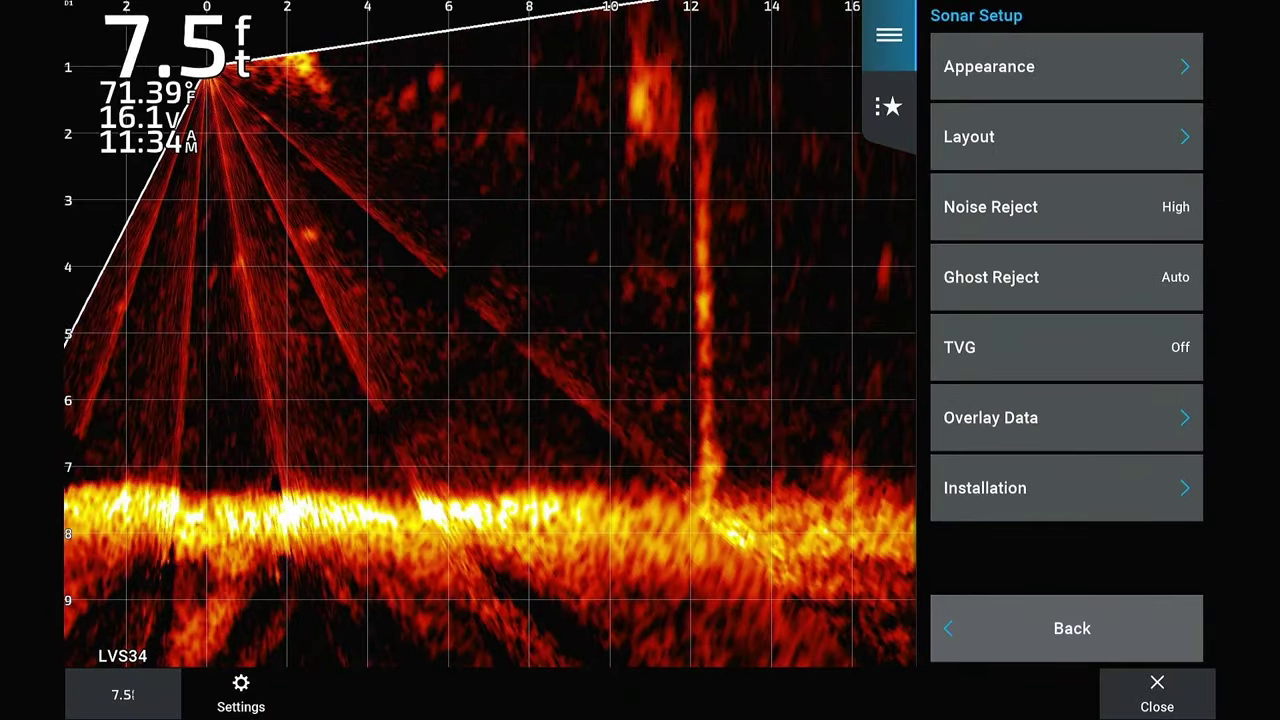
{"action": "left_click", "coordinate": [1067, 66]}
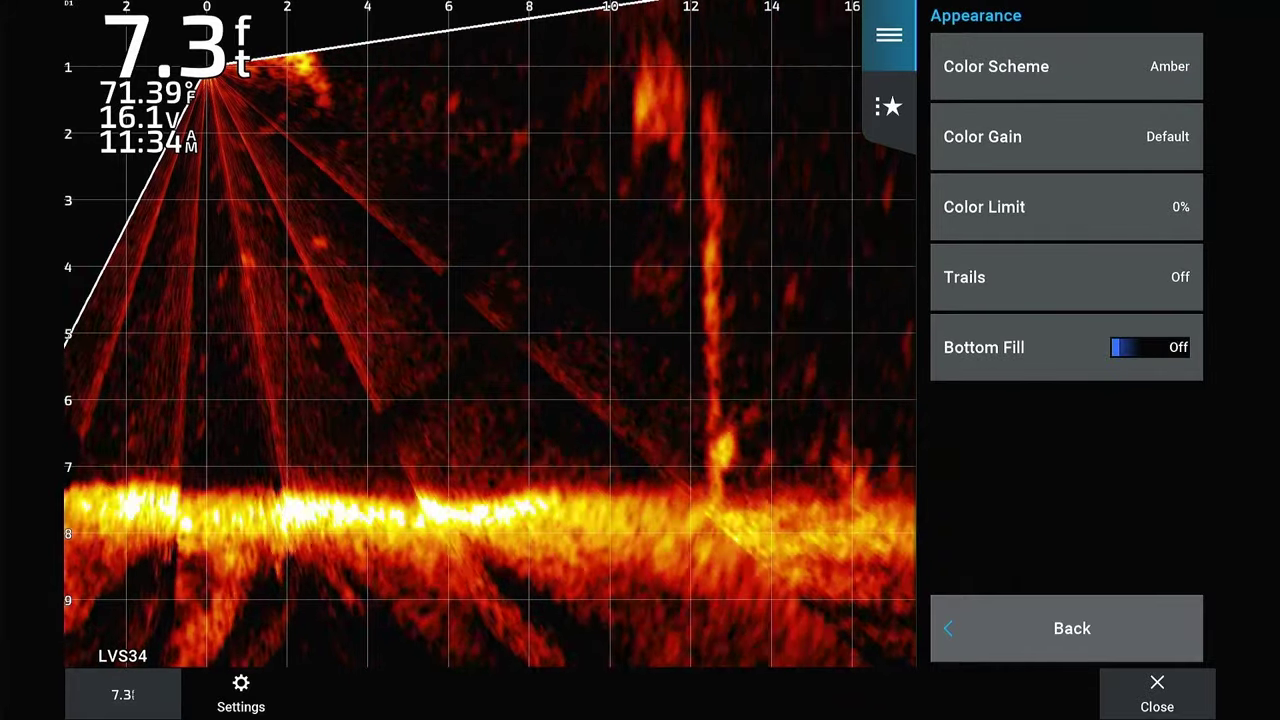
{"action": "left_click", "coordinate": [1067, 66]}
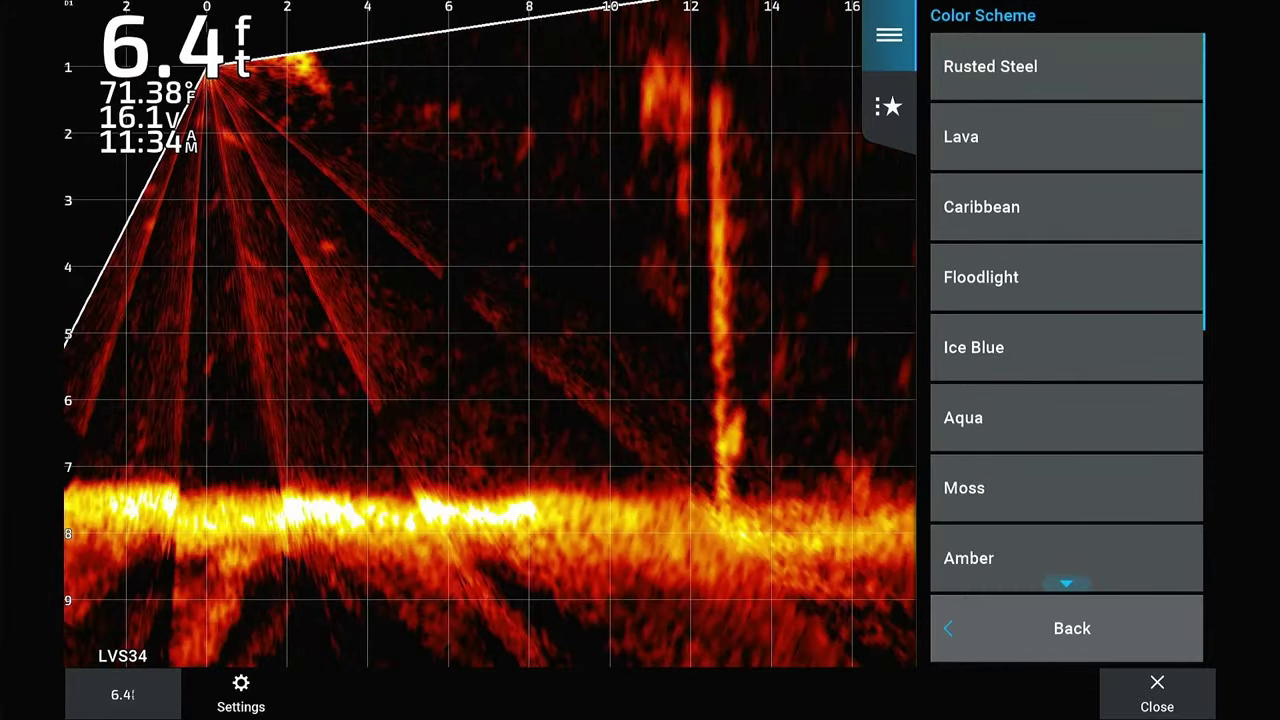
{"action": "left_click", "coordinate": [1067, 66]}
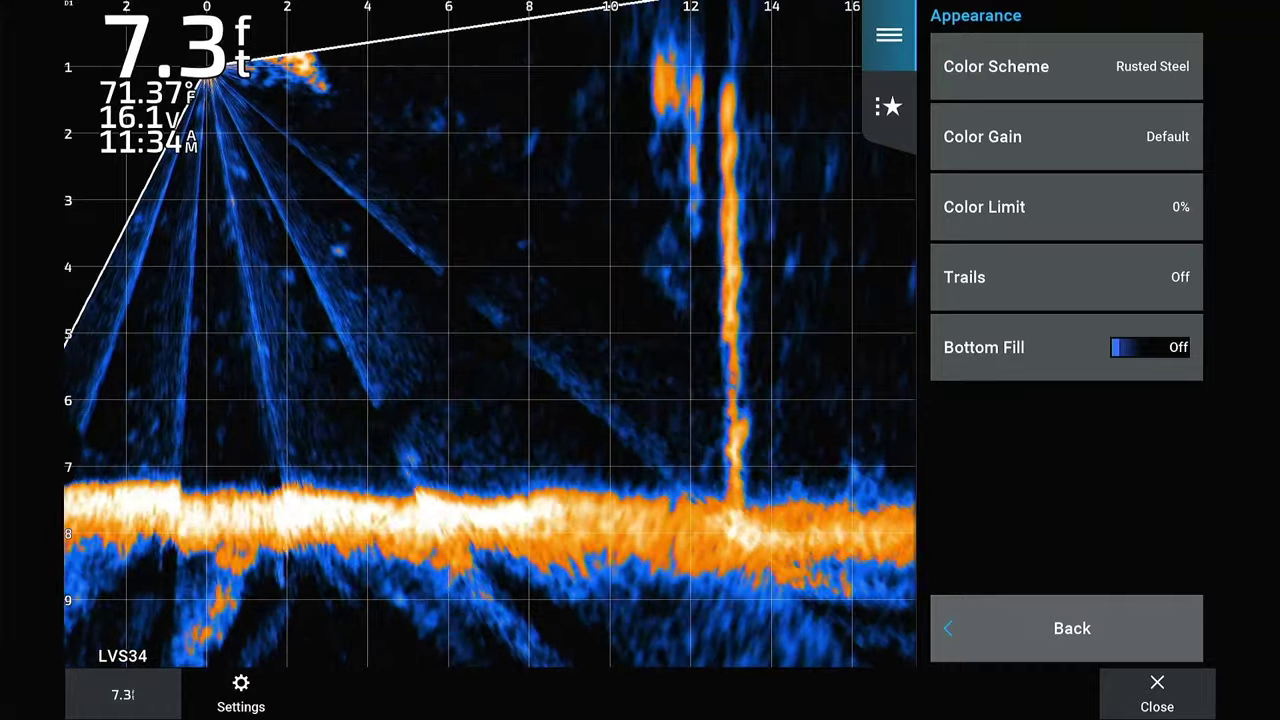
{"action": "left_click", "coordinate": [1067, 66]}
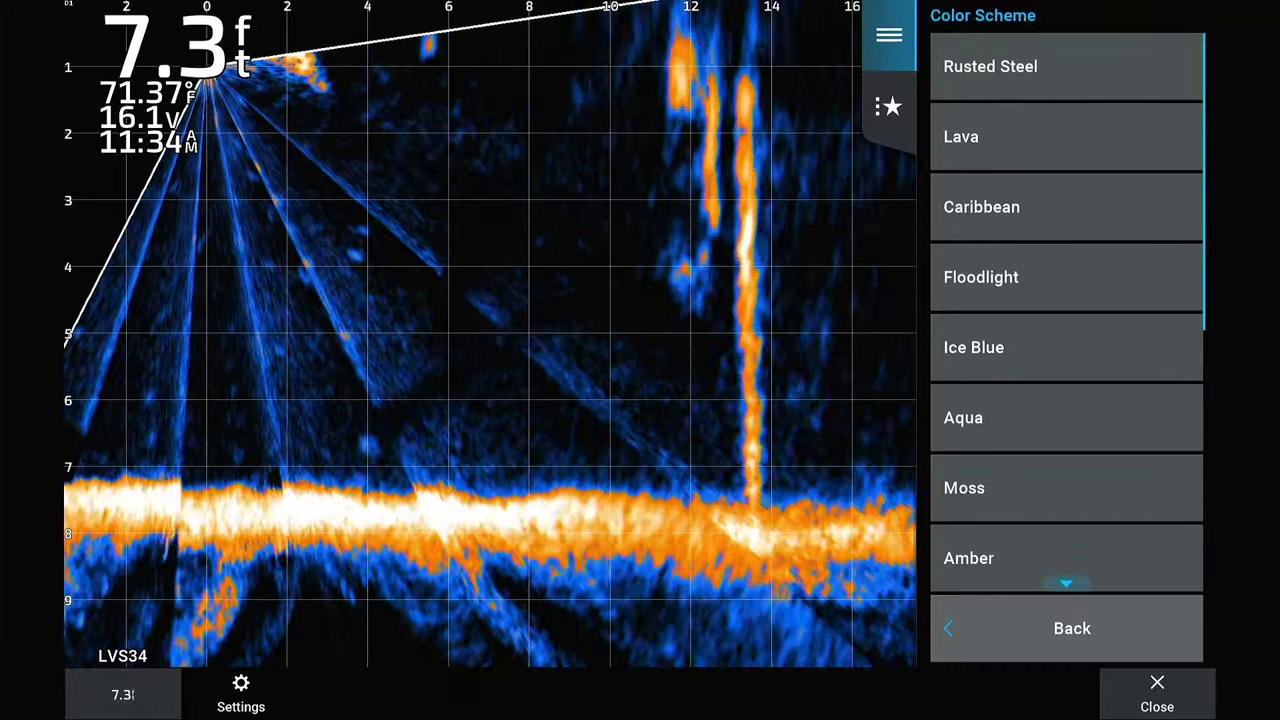
{"action": "left_click", "coordinate": [1046, 149]}
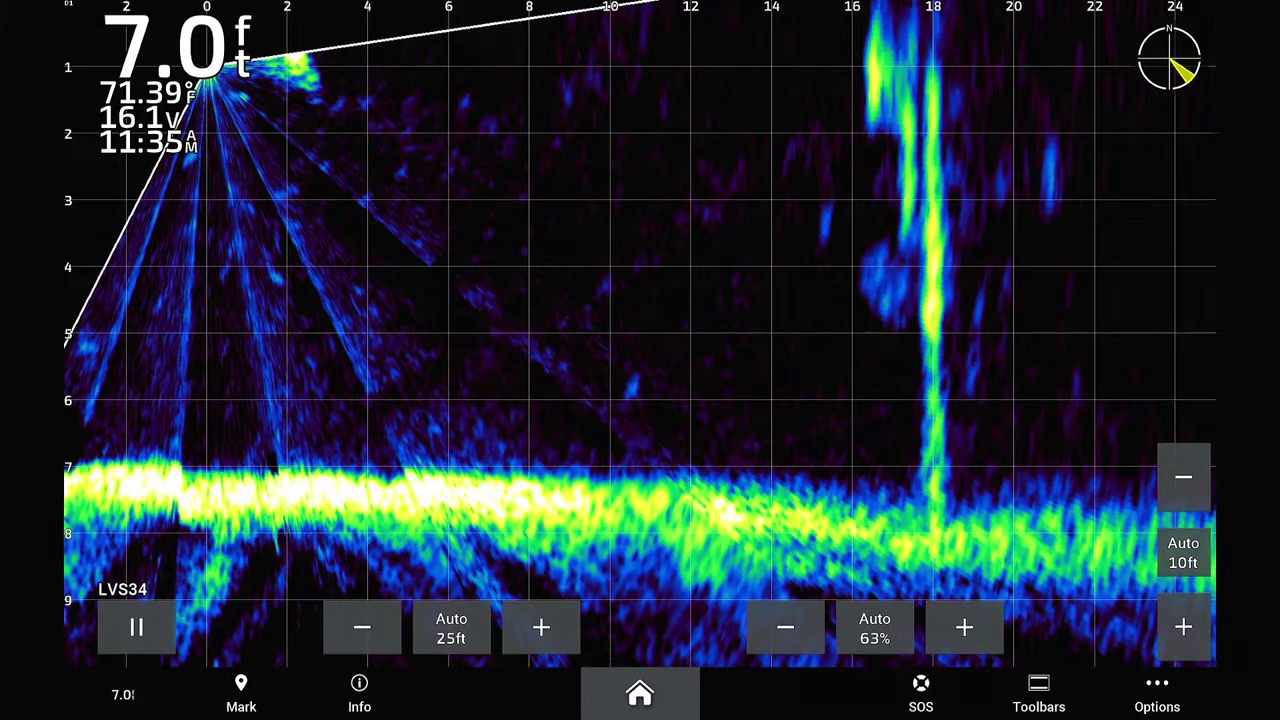
Try the sonar's Color Gain at 100% and 0%, and raise the Color Limit to 100%
{"action": "left_click", "coordinate": [1157, 693]}
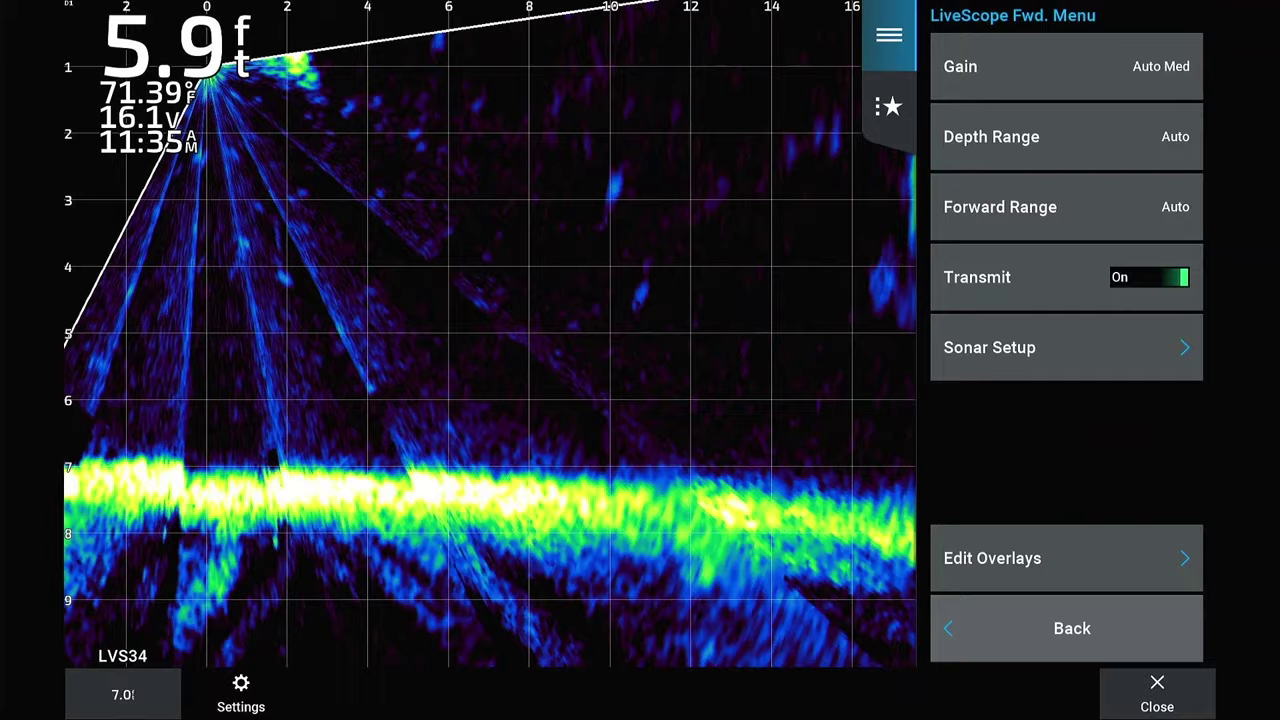
{"action": "left_click", "coordinate": [1060, 346]}
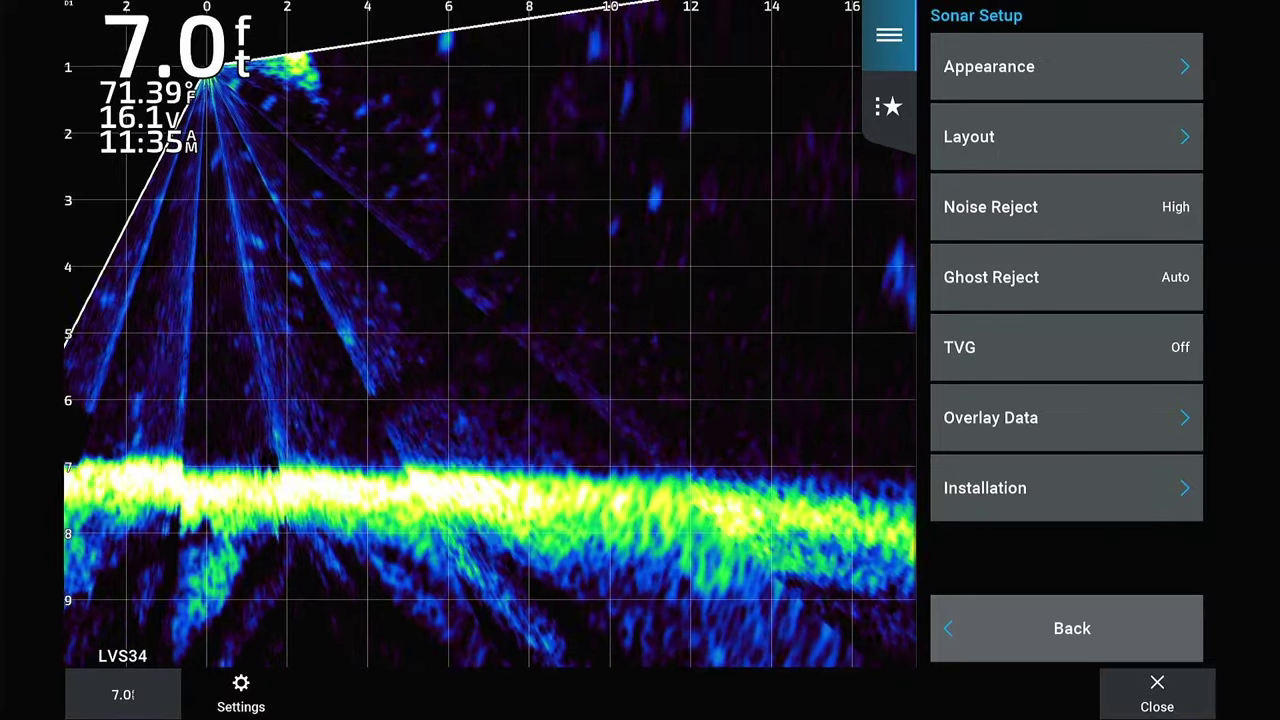
{"action": "left_click", "coordinate": [1066, 66]}
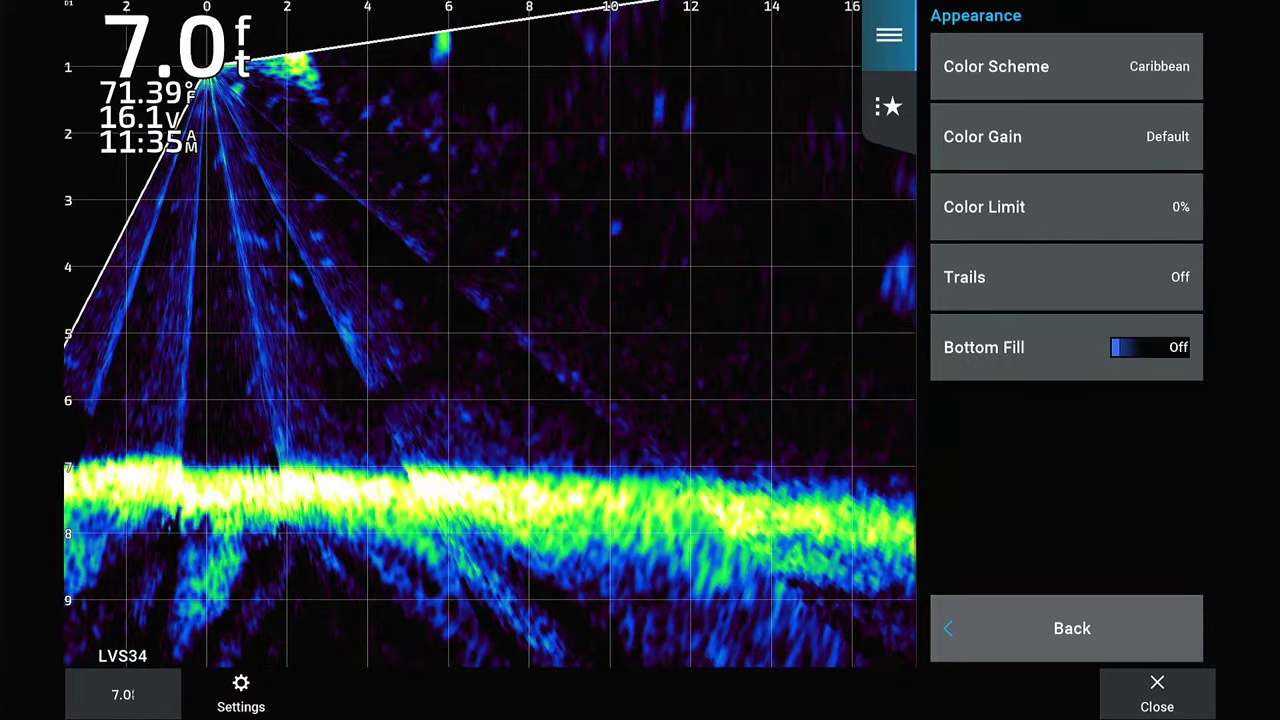
{"action": "left_click", "coordinate": [1066, 136]}
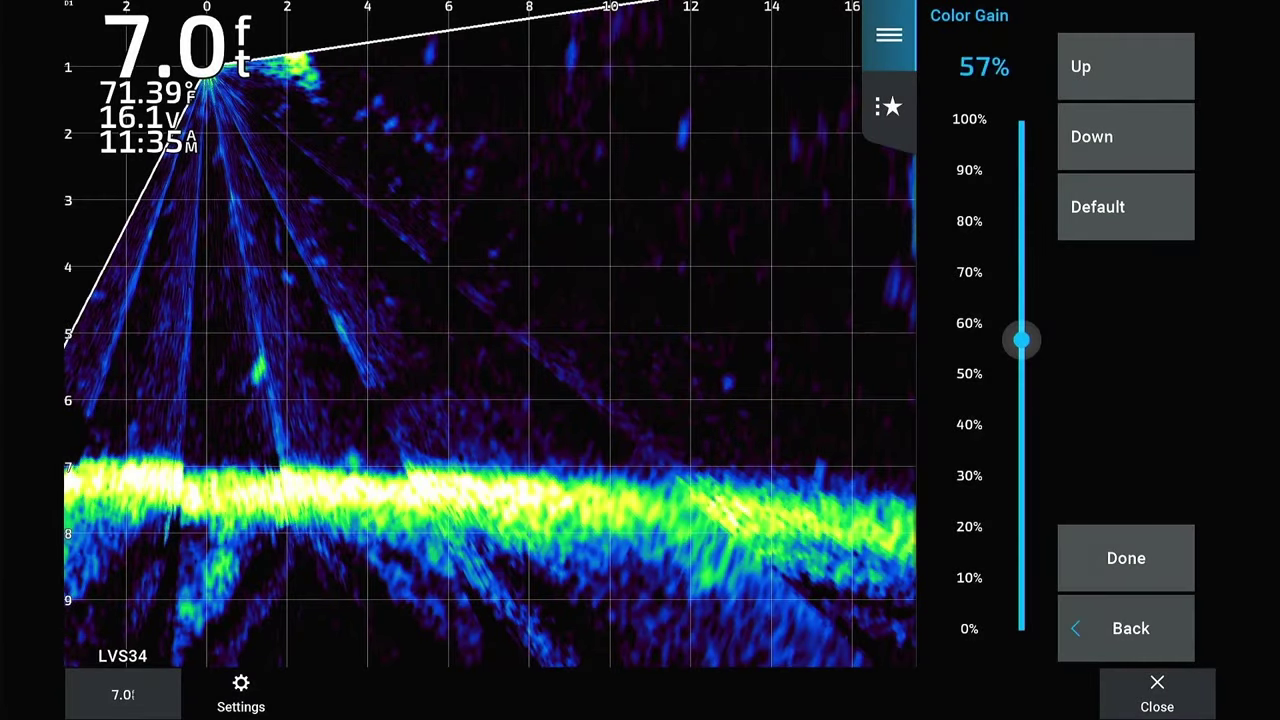
{"action": "left_click", "coordinate": [1021, 120]}
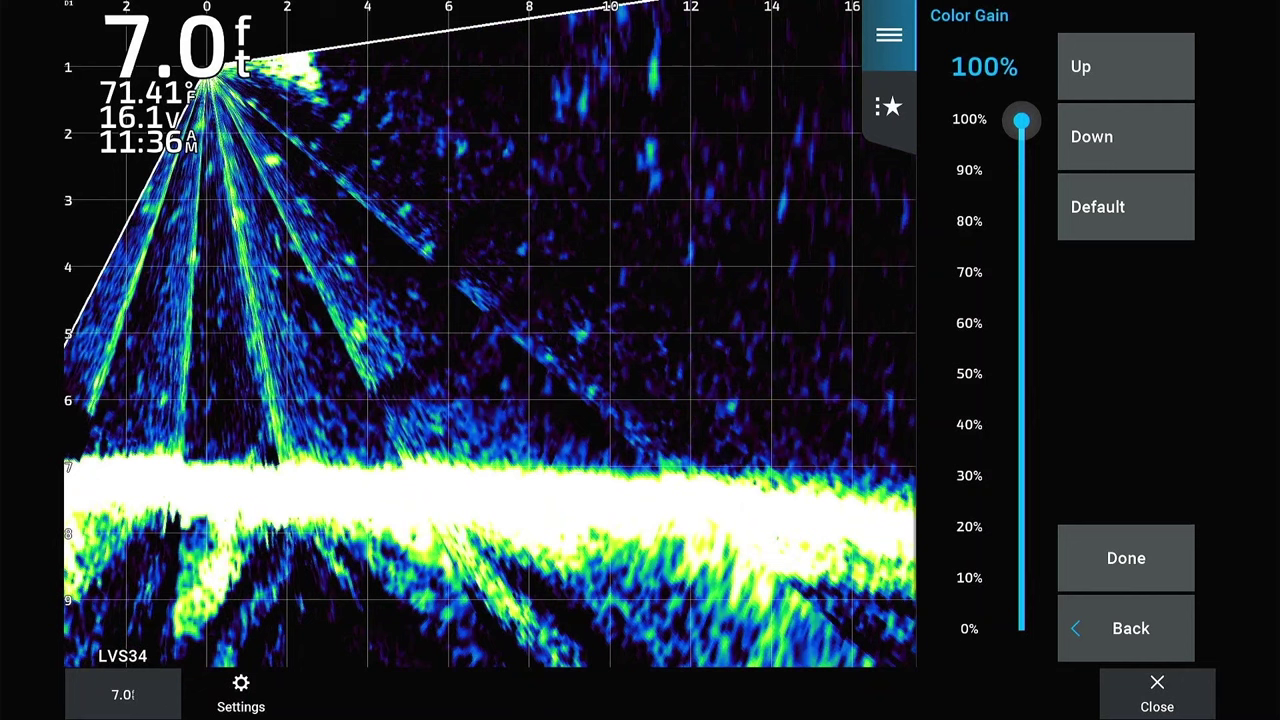
{"action": "left_click", "coordinate": [1021, 628]}
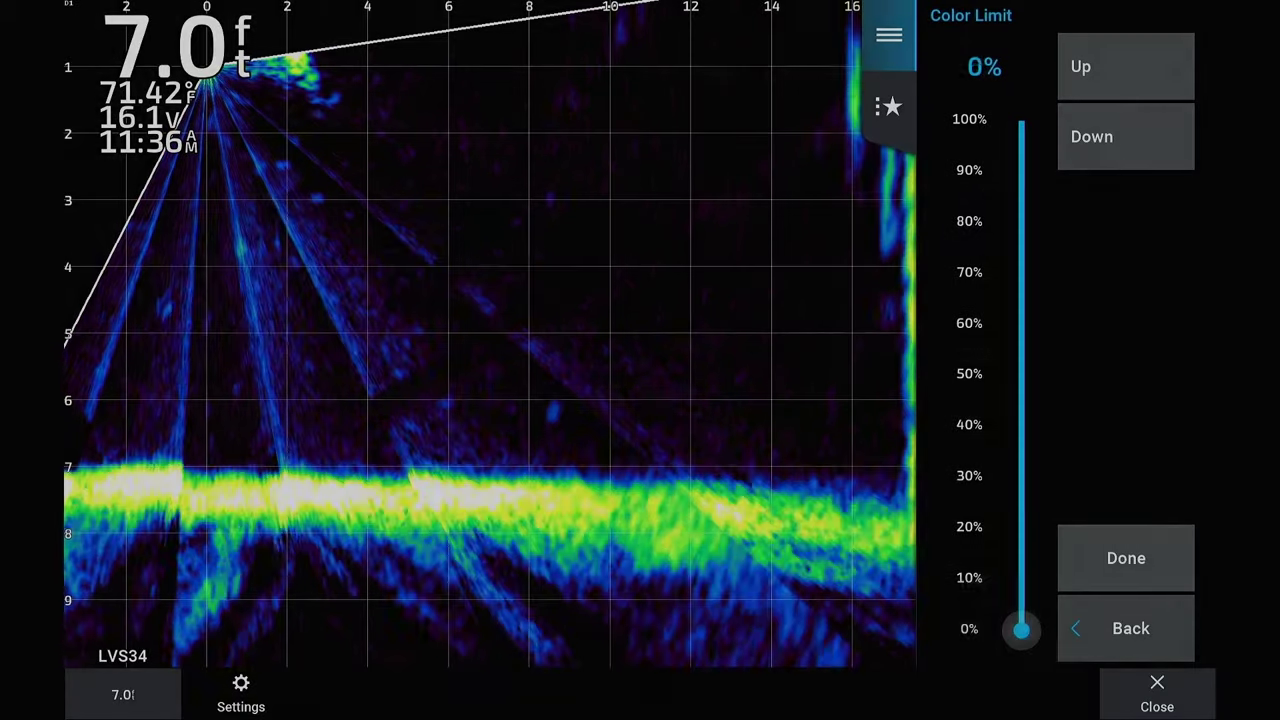
{"action": "left_click_drag", "start_coordinate": [1021, 628], "coordinate": [1021, 121]}
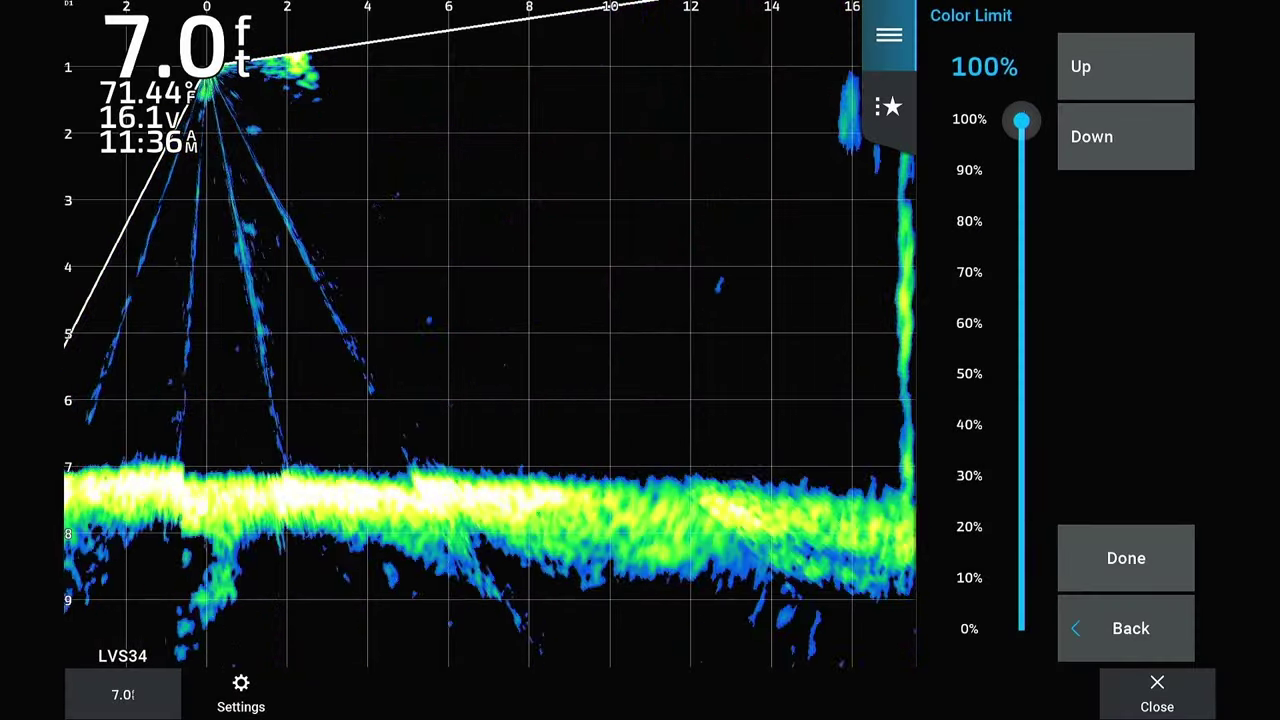
Try the sonar's Color Limit at 0%, and raise it back to 100% in the appearance settings
{"action": "left_click_drag", "start_coordinate": [1021, 121], "coordinate": [1021, 629]}
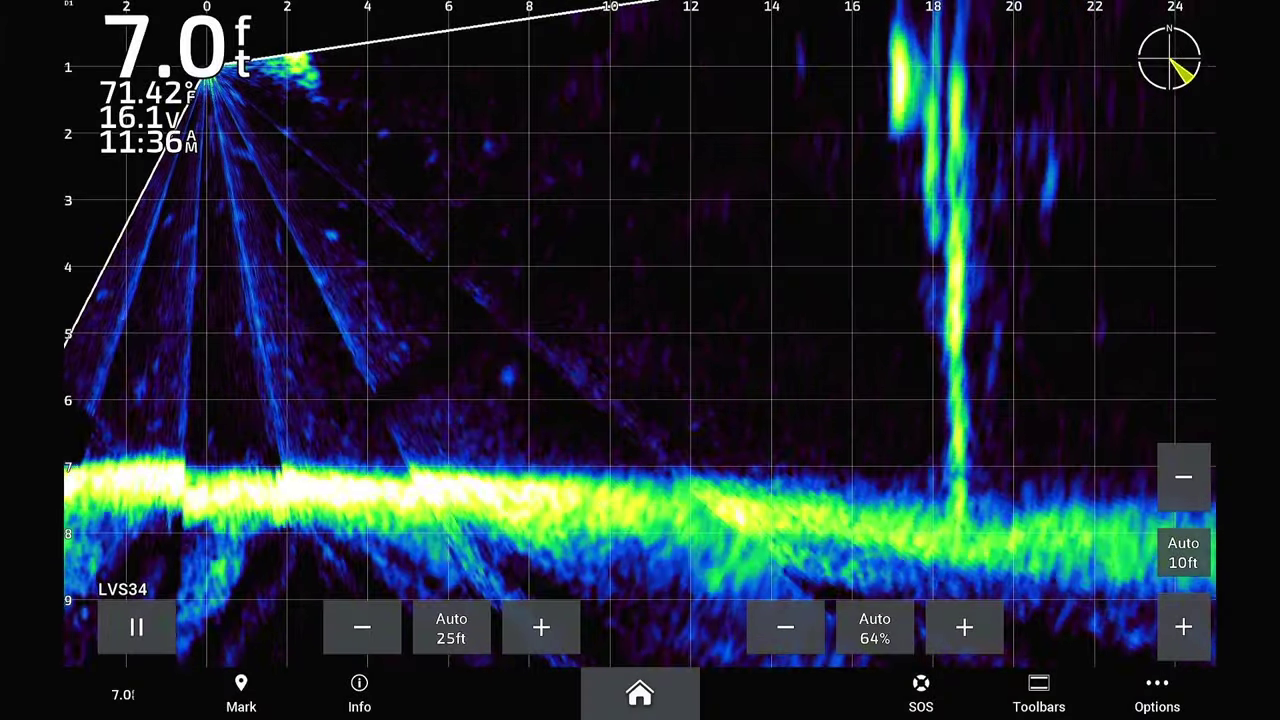
{"action": "left_click", "coordinate": [1157, 694]}
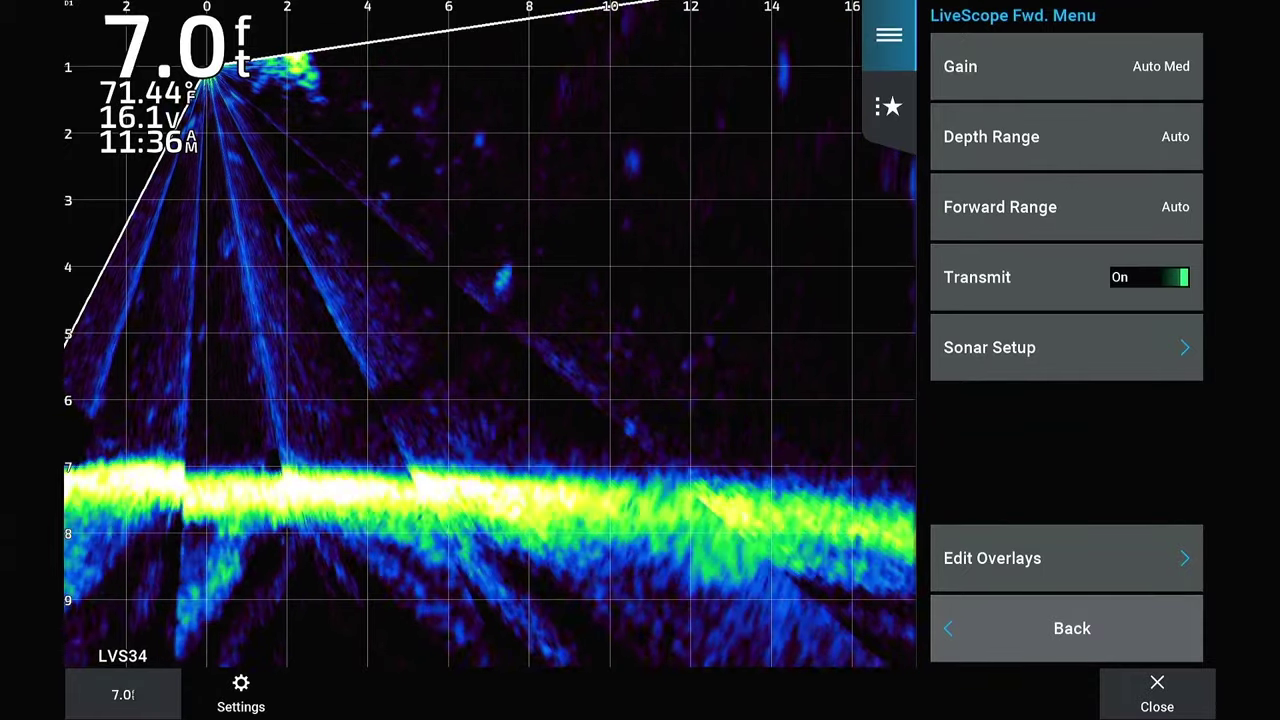
{"action": "left_click", "coordinate": [1067, 347]}
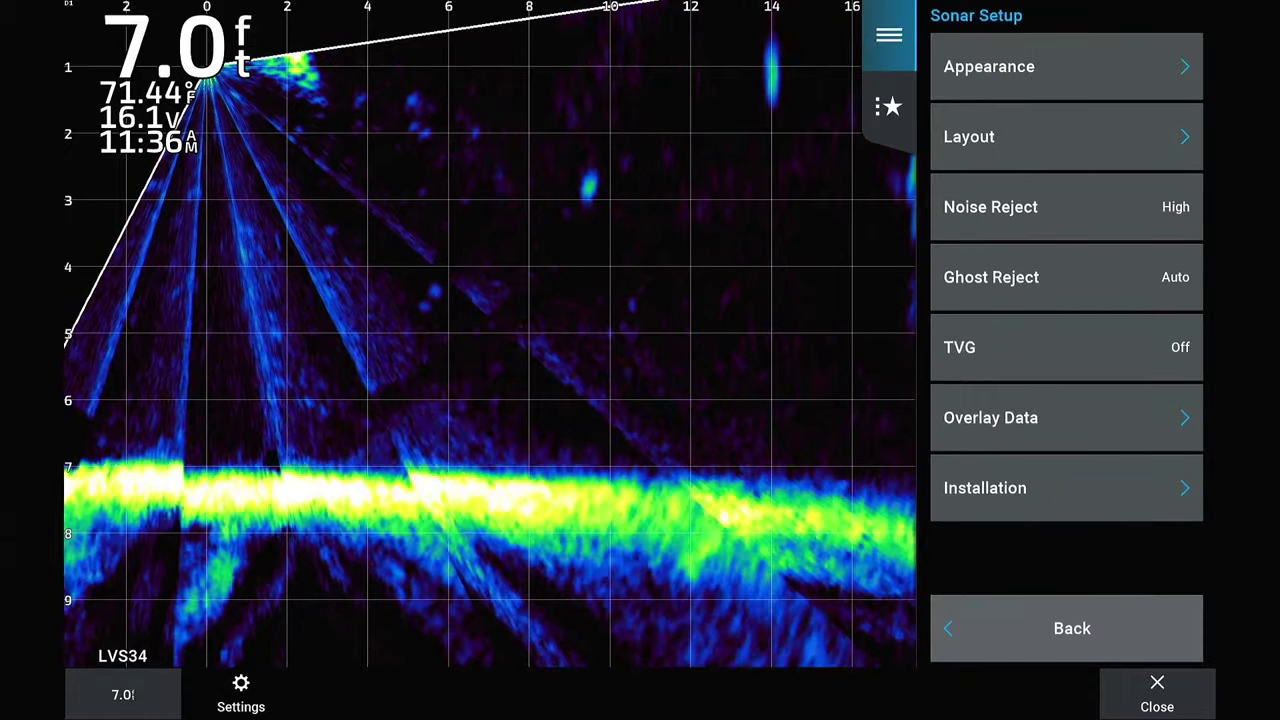
{"action": "left_click", "coordinate": [1067, 66]}
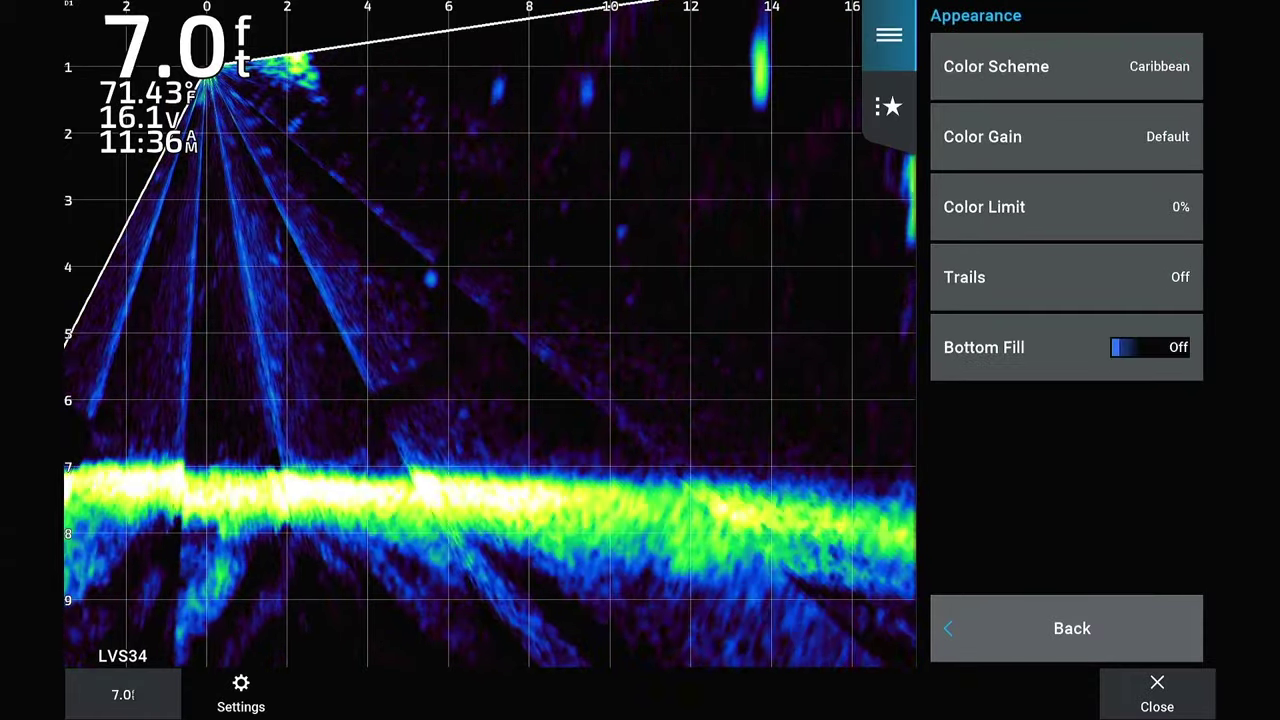
{"action": "left_click", "coordinate": [1067, 207]}
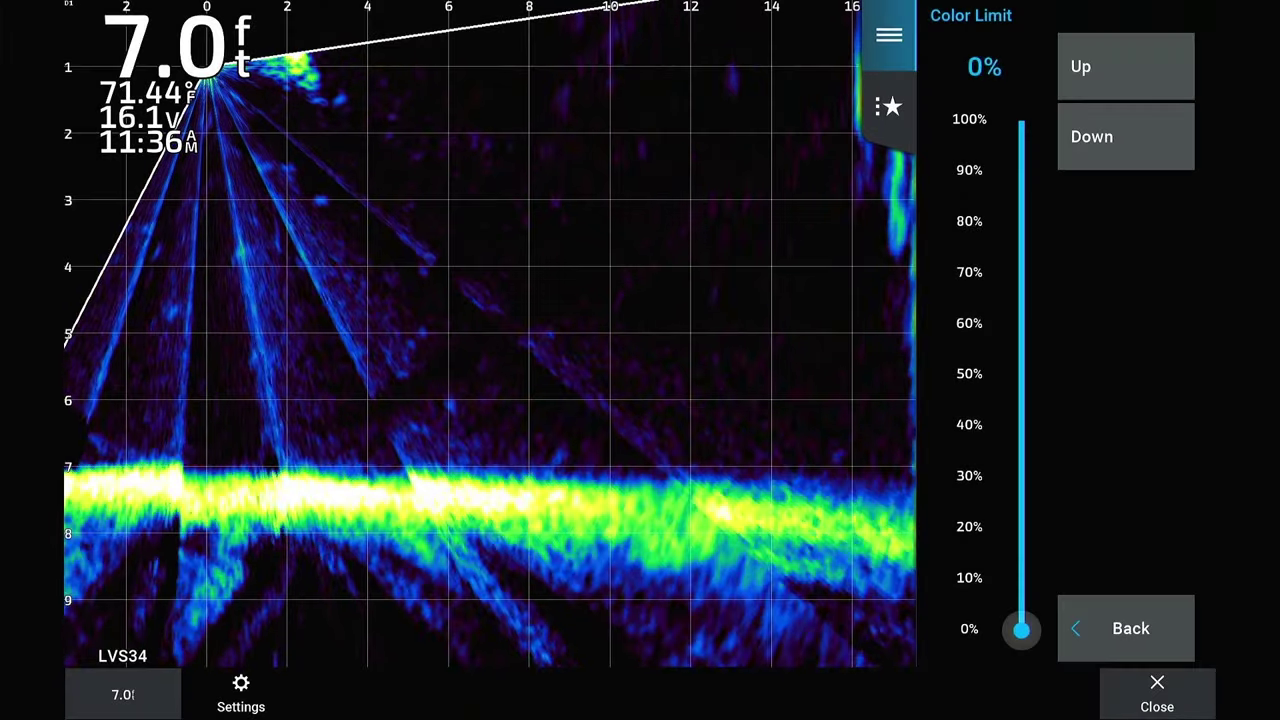
{"action": "left_click_drag", "start_coordinate": [1021, 629], "coordinate": [1021, 120]}
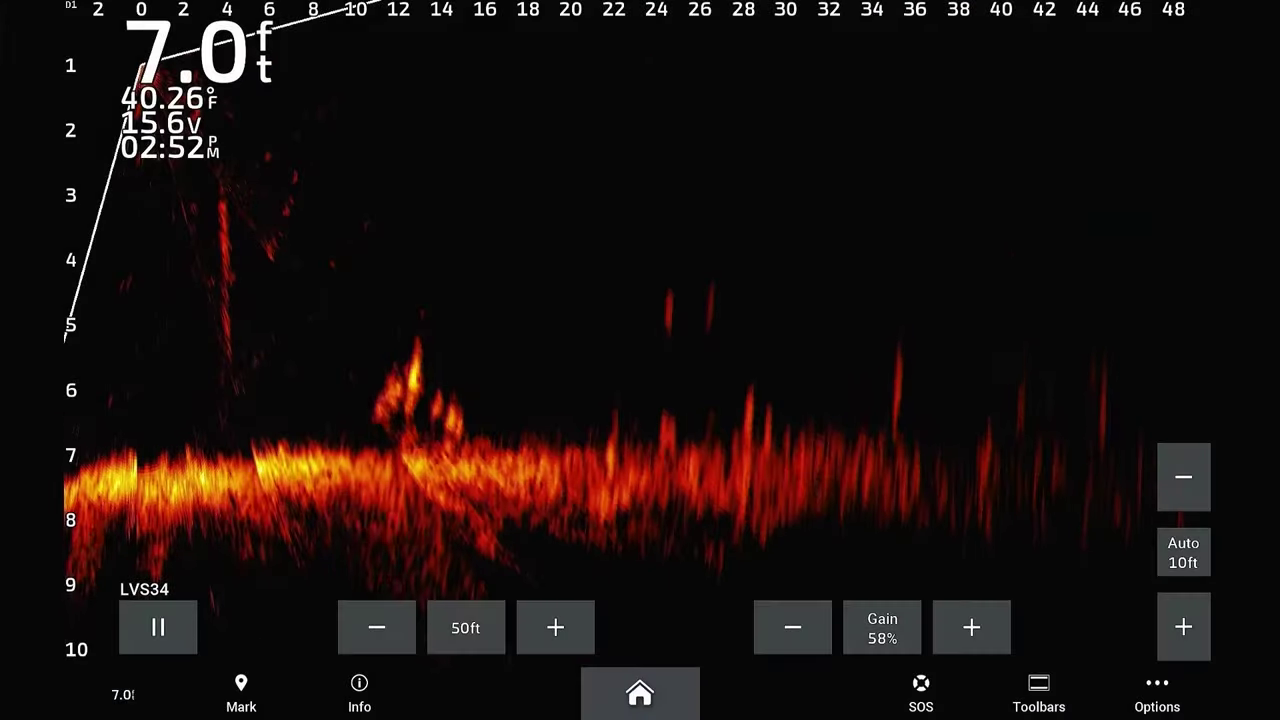